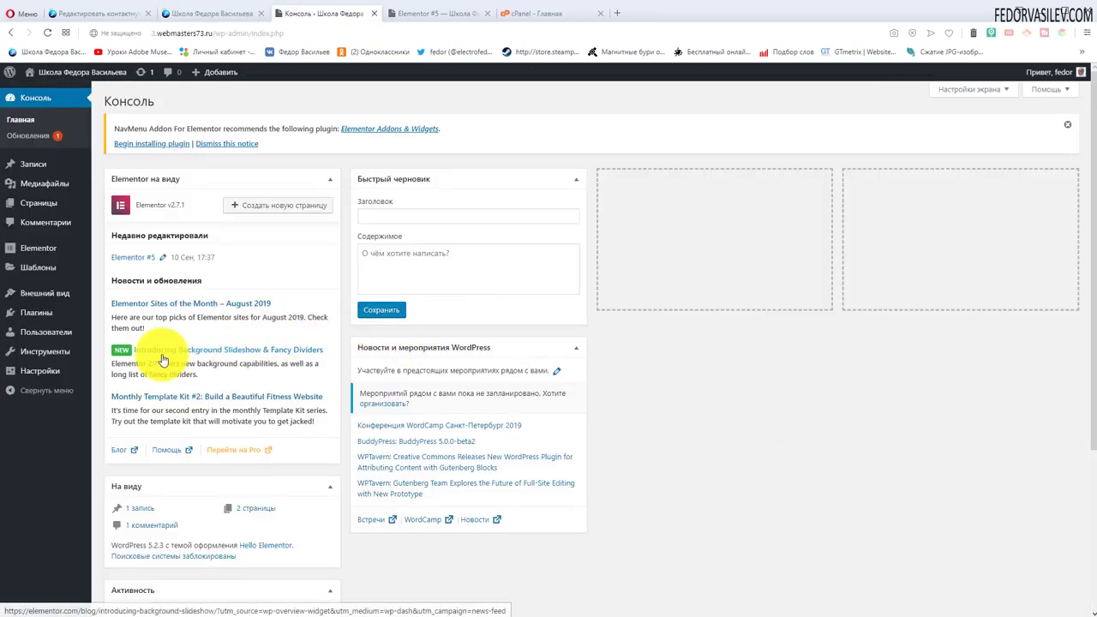
Step: Find the Contact Form 7 plugin in the WordPress plugin catalogue, install it and activate it
{"action": "mouse_move", "coordinate": [39, 312]}
{"action": "left_click", "coordinate": [126, 333]}
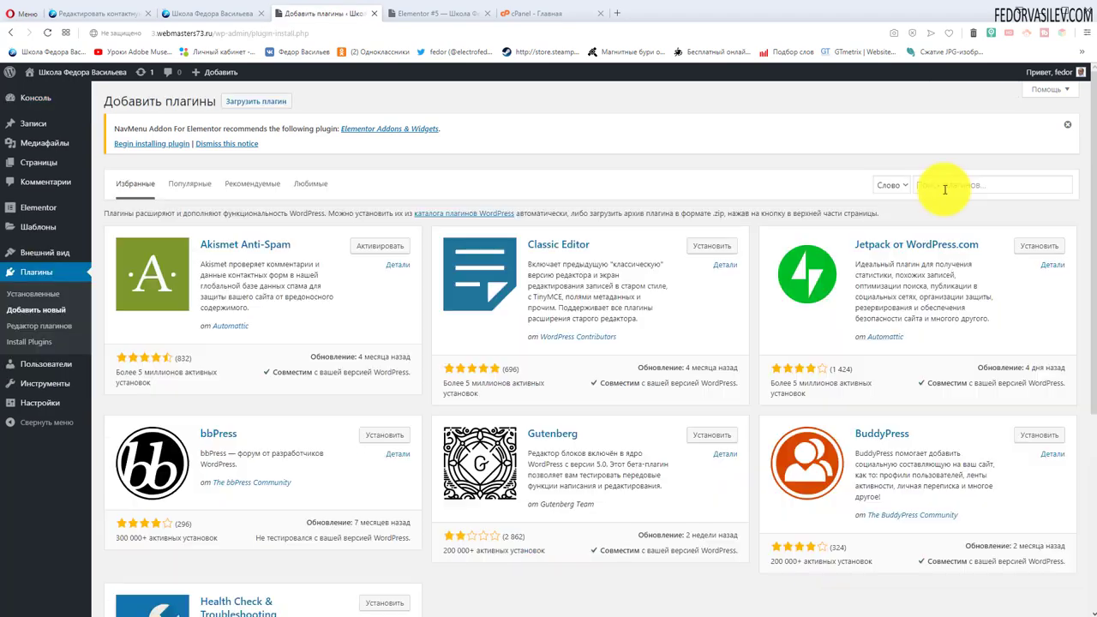
{"action": "right_click", "coordinate": [943, 187]}
{"action": "left_click", "coordinate": [974, 272]}
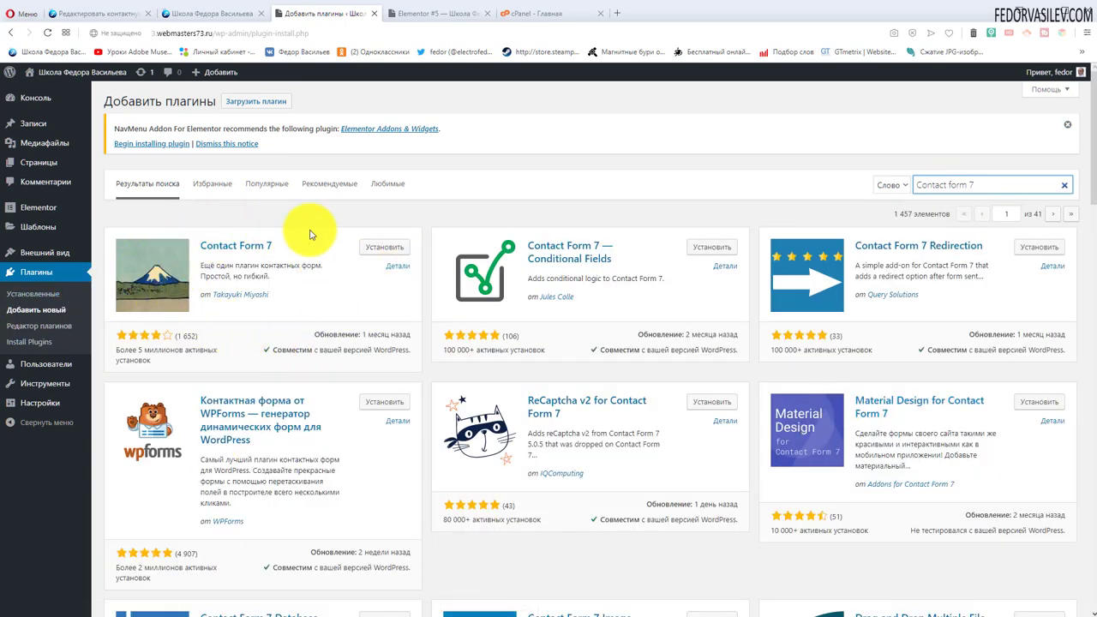
{"action": "left_click", "coordinate": [375, 248]}
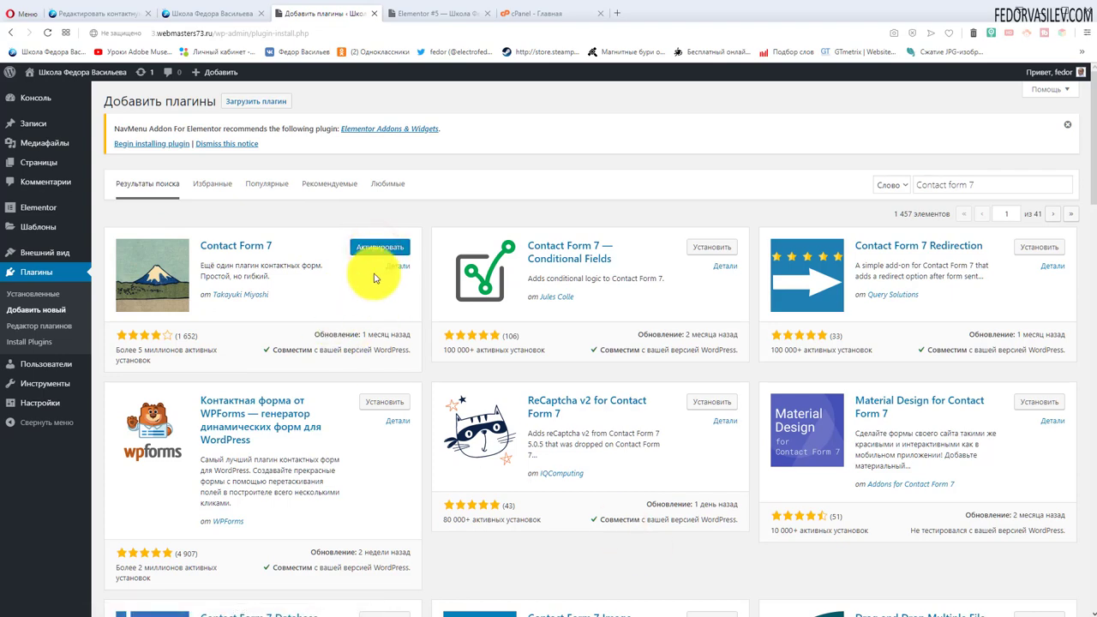
{"action": "left_click", "coordinate": [367, 246]}
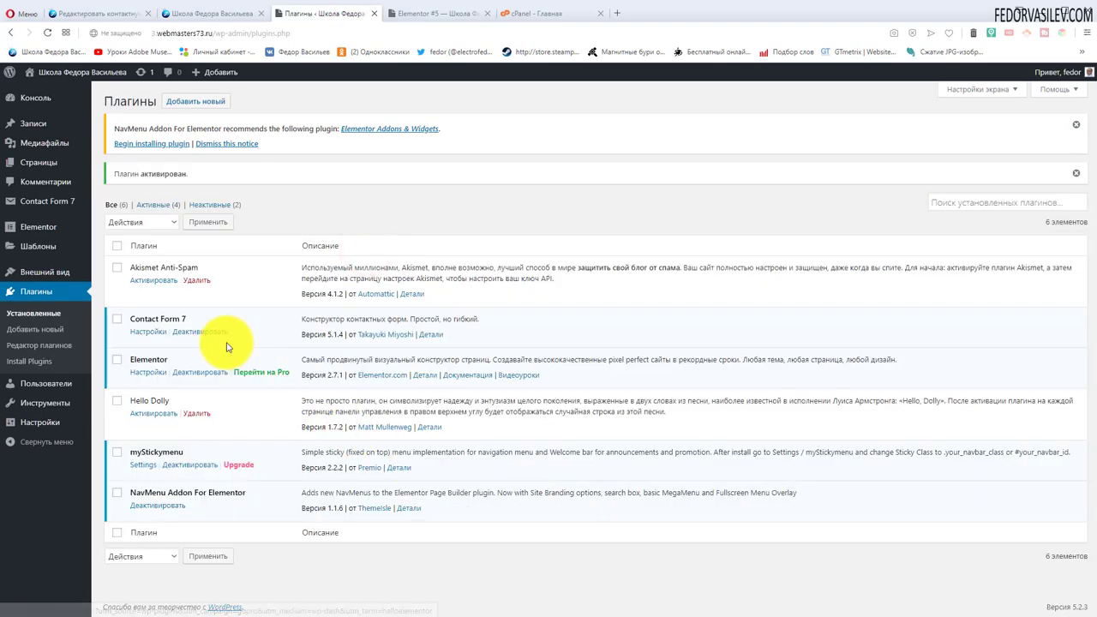
Step: Open the existing form "Контактная форма 1" from the Contact Form 7 forms list for editing
{"action": "mouse_move", "coordinate": [30, 208]}
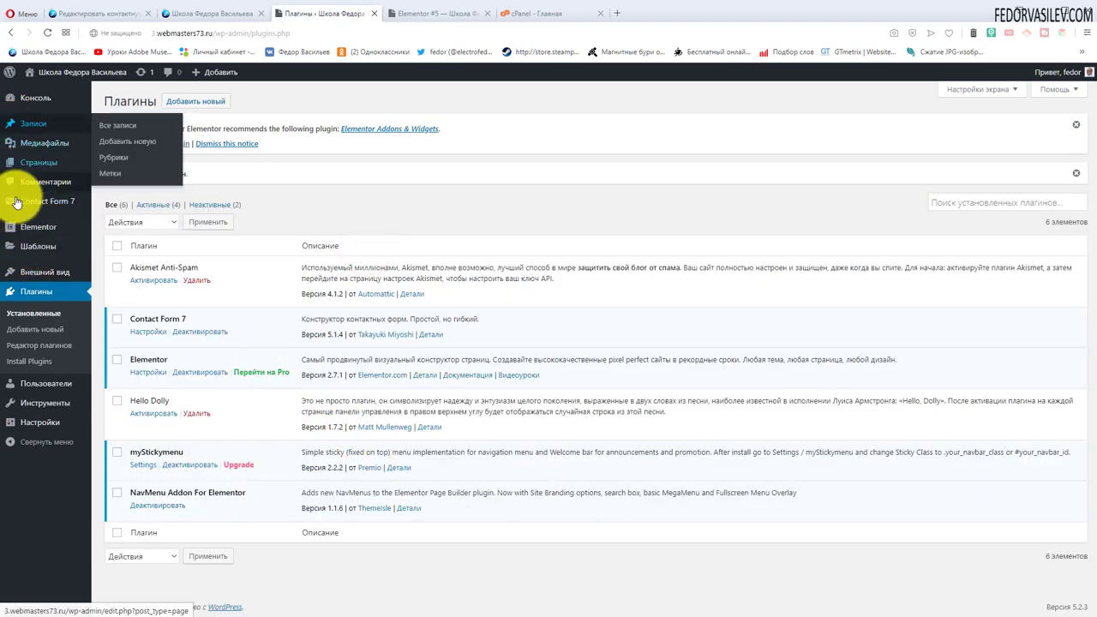
{"action": "mouse_move", "coordinate": [30, 175]}
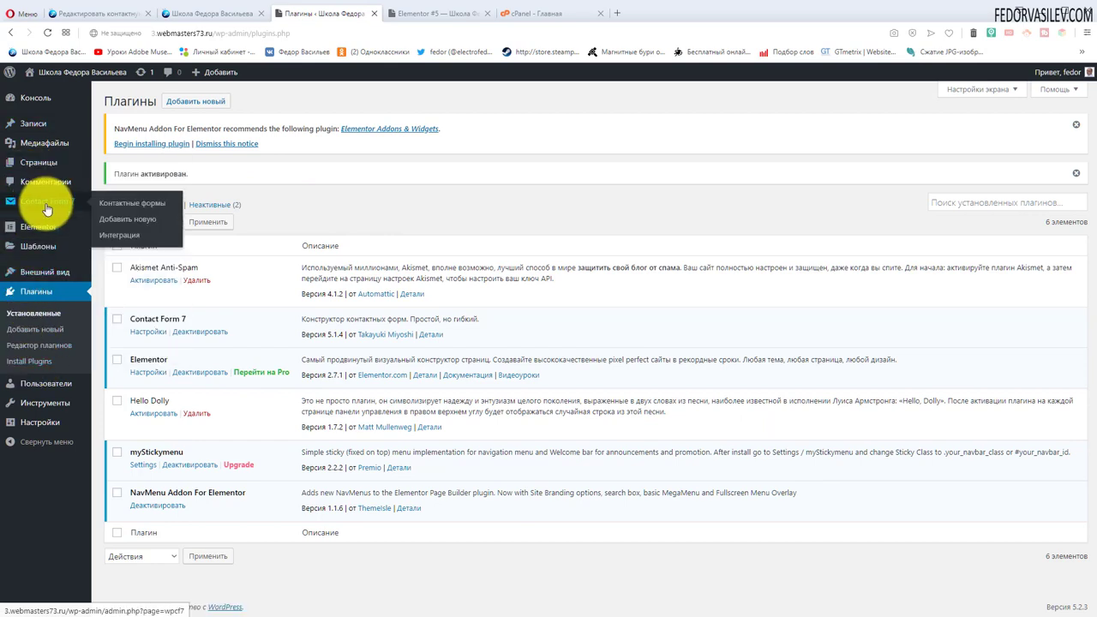
{"action": "left_click", "coordinate": [59, 209]}
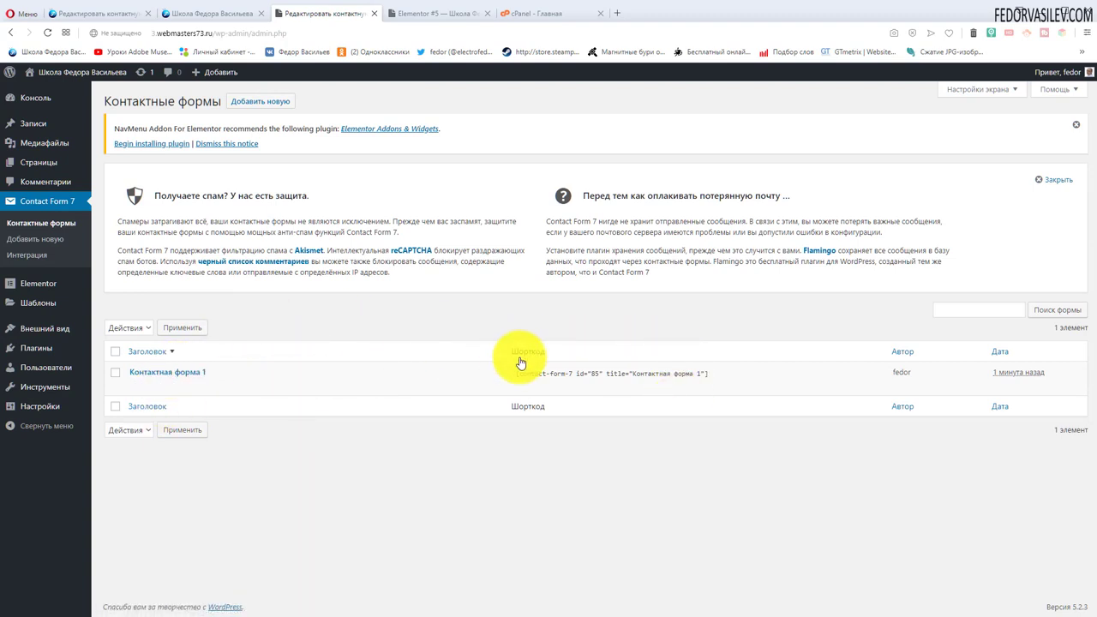
{"action": "left_click", "coordinate": [175, 372]}
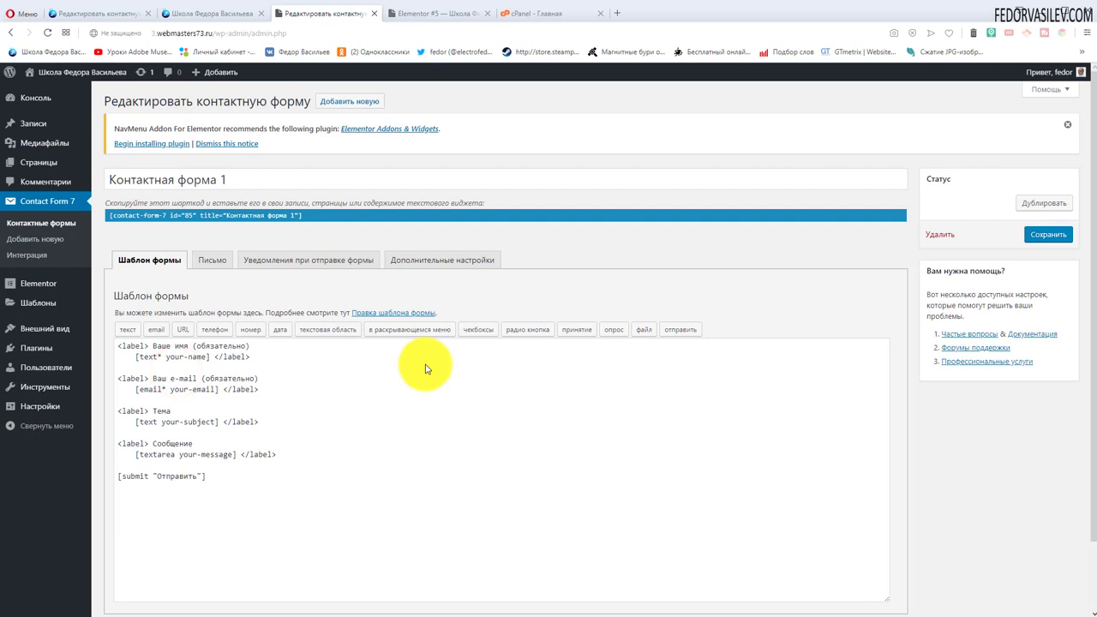
{"action": "scroll", "coordinate": [426, 369], "scroll_direction": "down", "scroll_amount": 1}
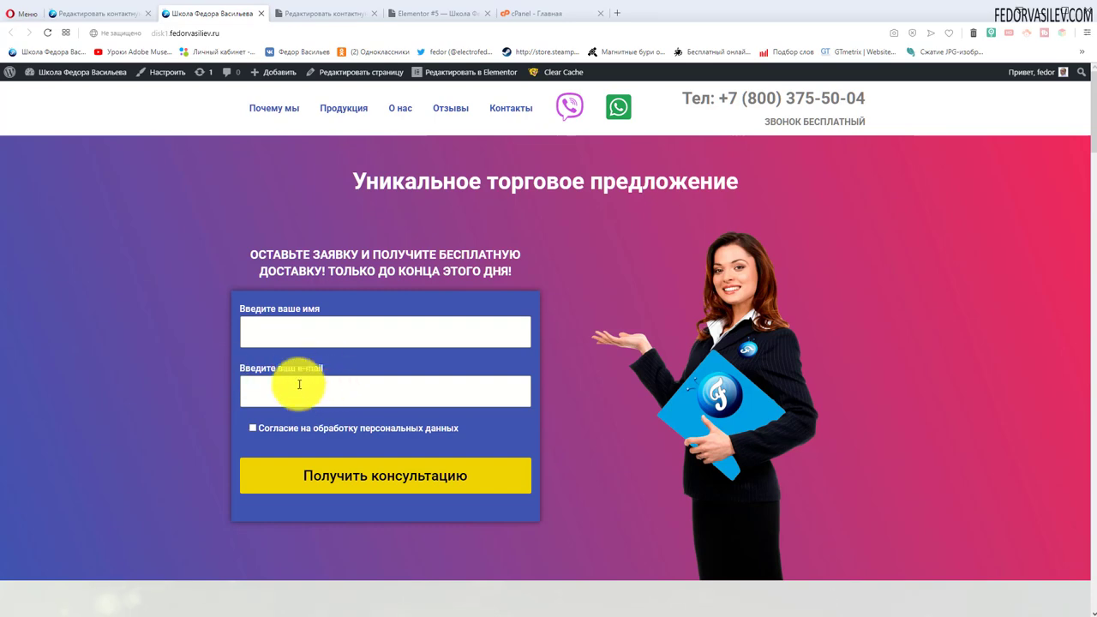
Step: Compare the default form template, especially its "Сообщение" block, with the order form on the sample landing page
{"action": "left_click", "coordinate": [320, 15]}
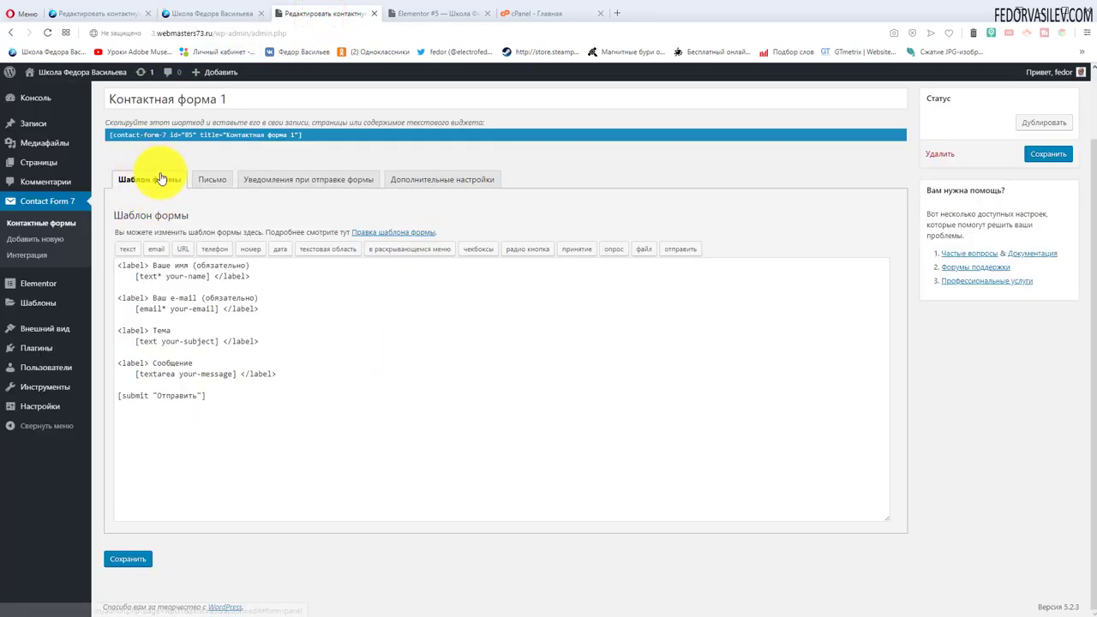
{"action": "left_click_drag", "start_coordinate": [235, 399], "coordinate": [98, 265]}
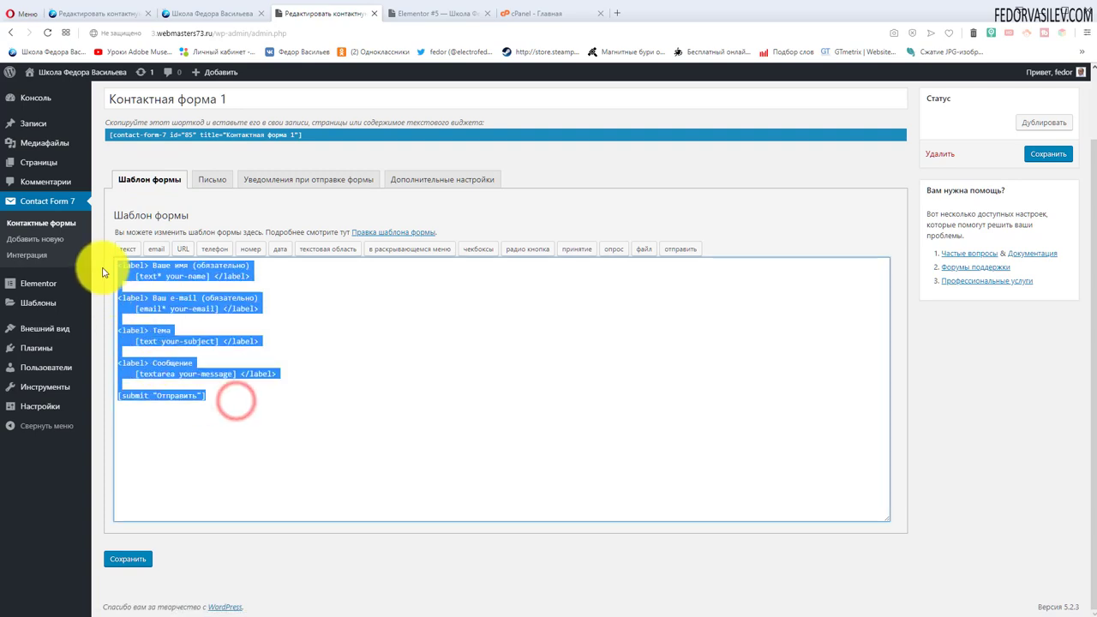
{"action": "left_click", "coordinate": [304, 410]}
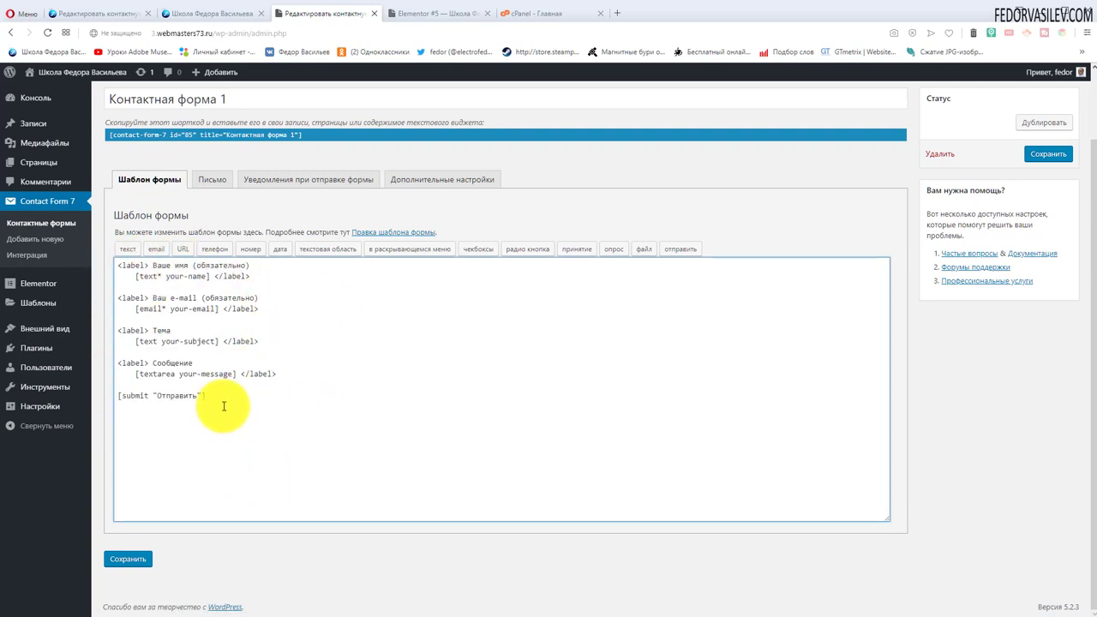
{"action": "double_click", "coordinate": [165, 364]}
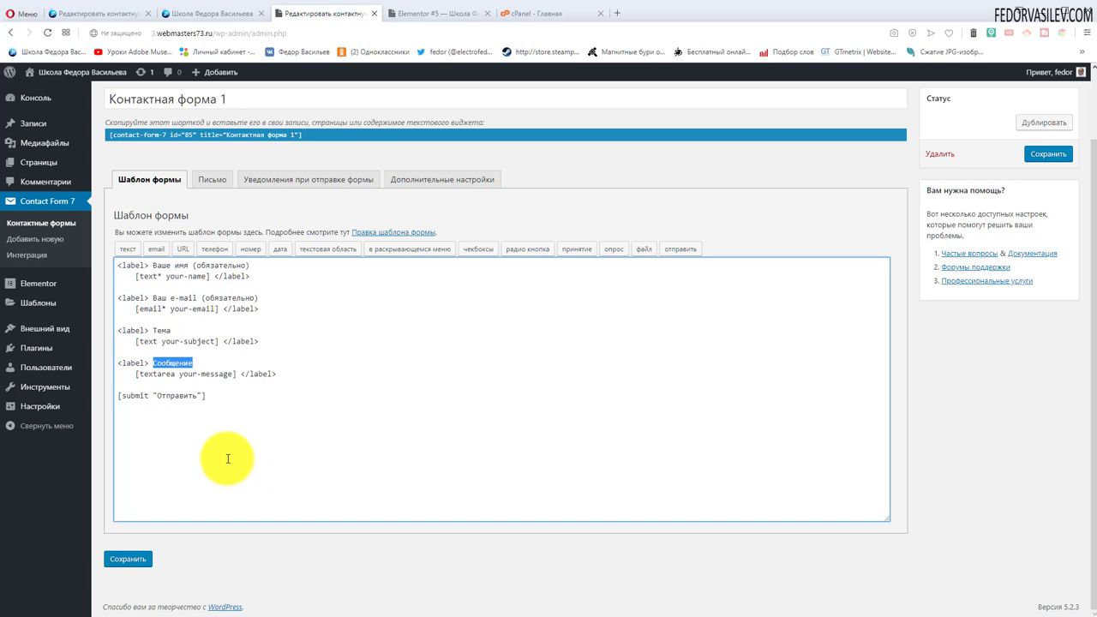
{"action": "left_click", "coordinate": [221, 13]}
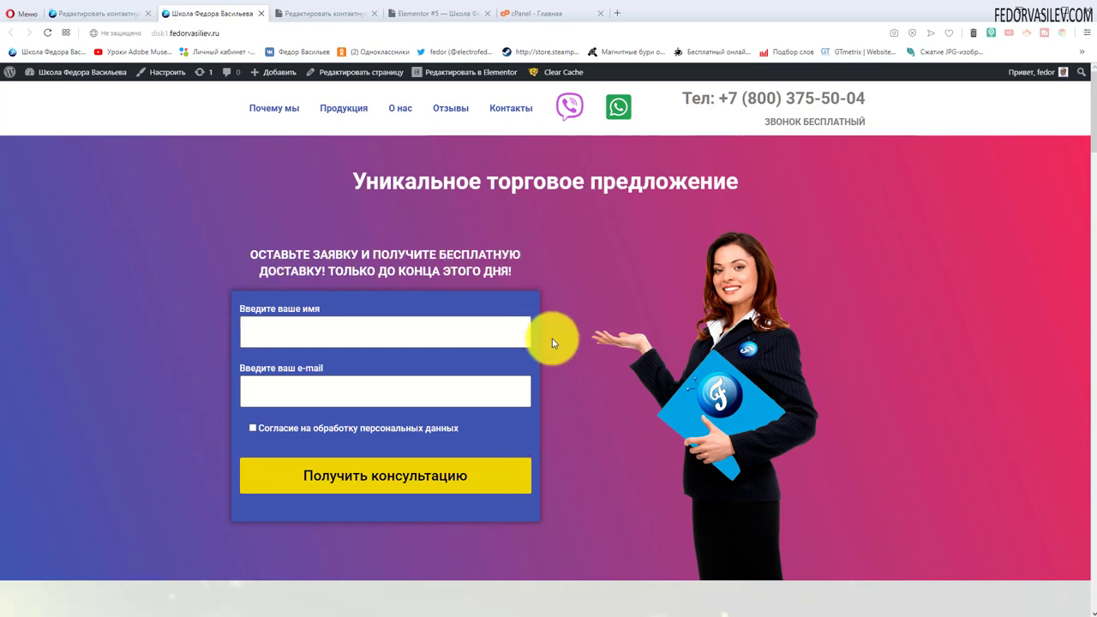
{"action": "key", "text": "ctrl+Tab"}
{"action": "left_click_drag", "start_coordinate": [287, 374], "coordinate": [108, 365]}
{"action": "left_click", "coordinate": [191, 440]}
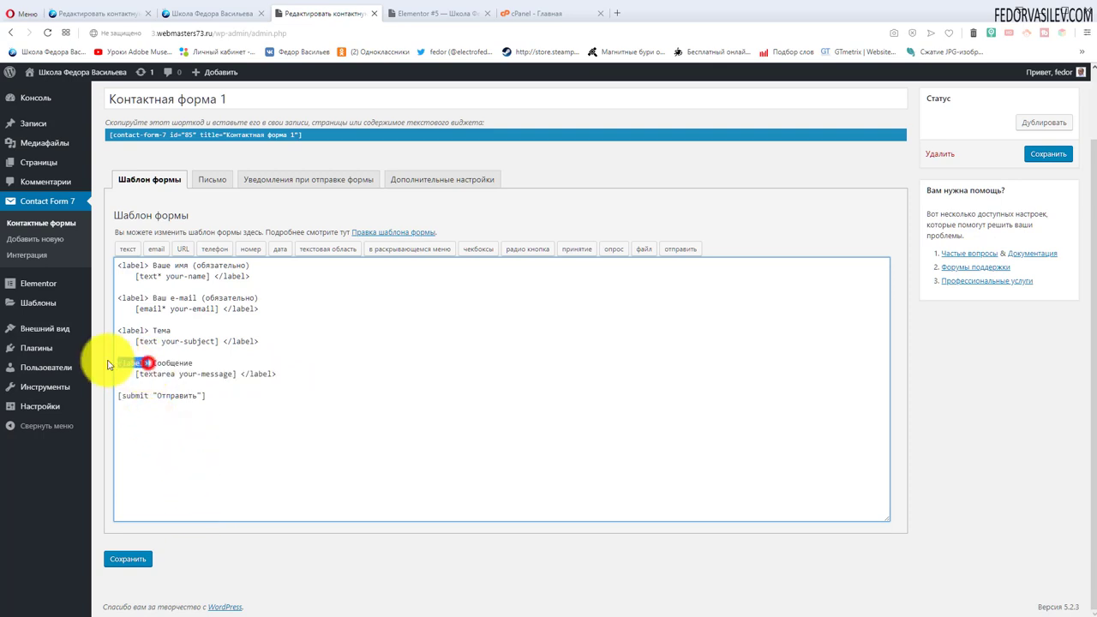
{"action": "left_click_drag", "start_coordinate": [283, 374], "coordinate": [117, 359]}
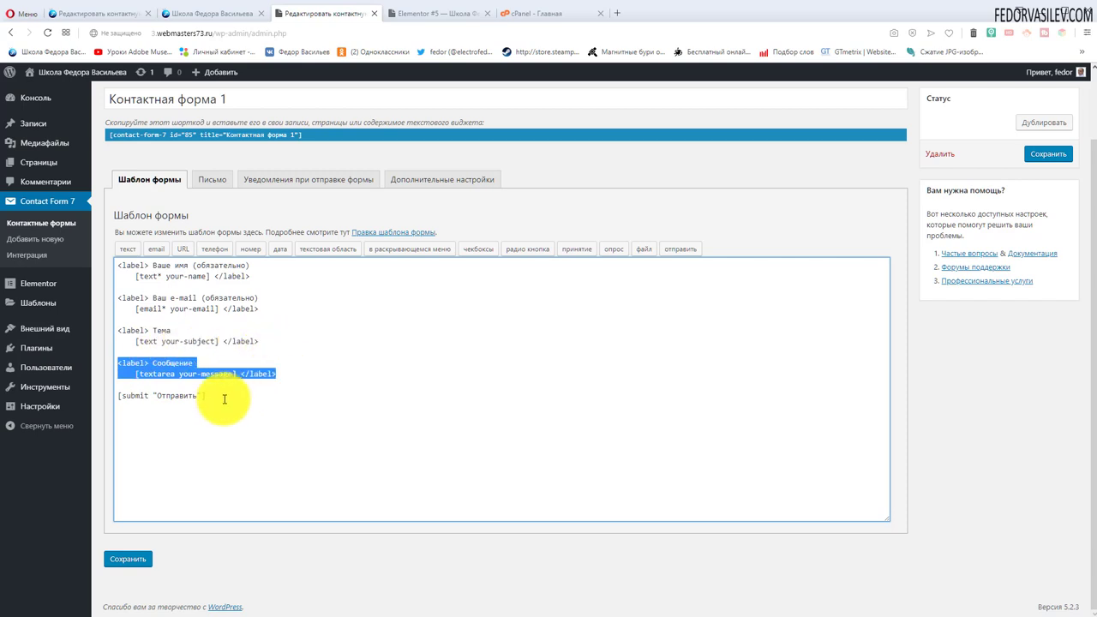
Step: Compare the submit tag with the sample page's "Получить консультацию" button and examine the subject, e-mail and name blocks of the template
{"action": "left_click_drag", "start_coordinate": [220, 401], "coordinate": [110, 399]}
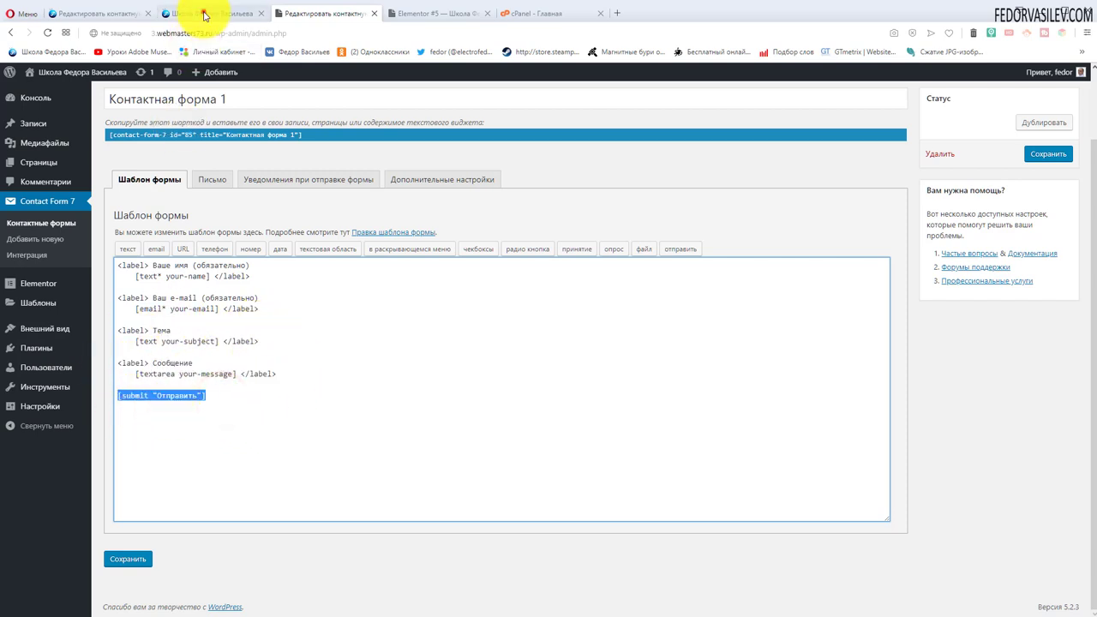
{"action": "left_click", "coordinate": [197, 12]}
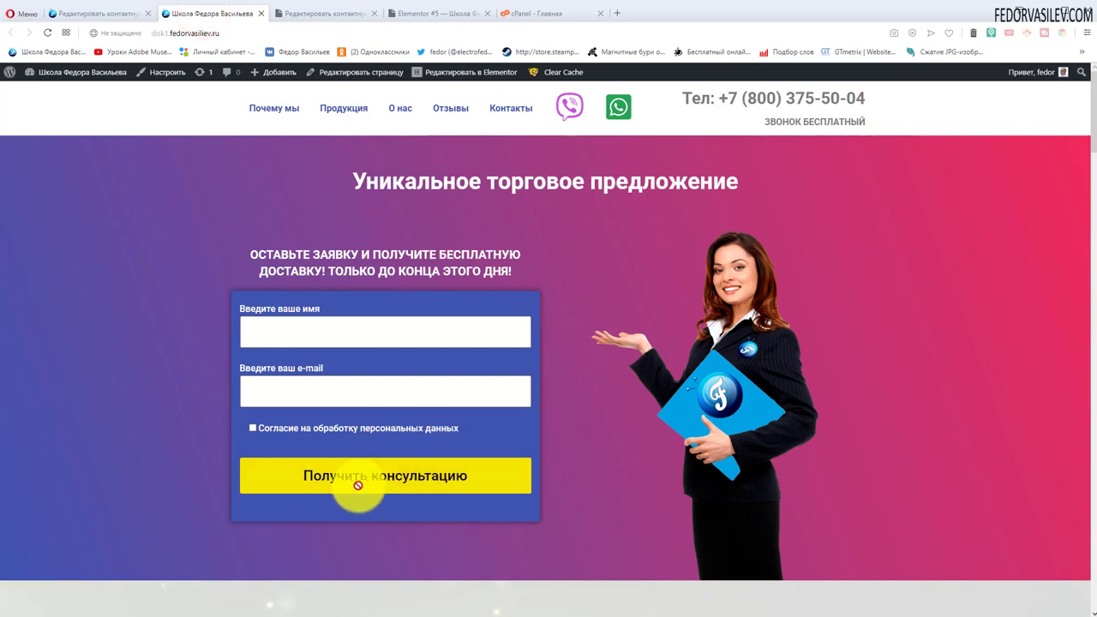
{"action": "left_click", "coordinate": [313, 12]}
{"action": "left_click_drag", "start_coordinate": [222, 392], "coordinate": [86, 400]}
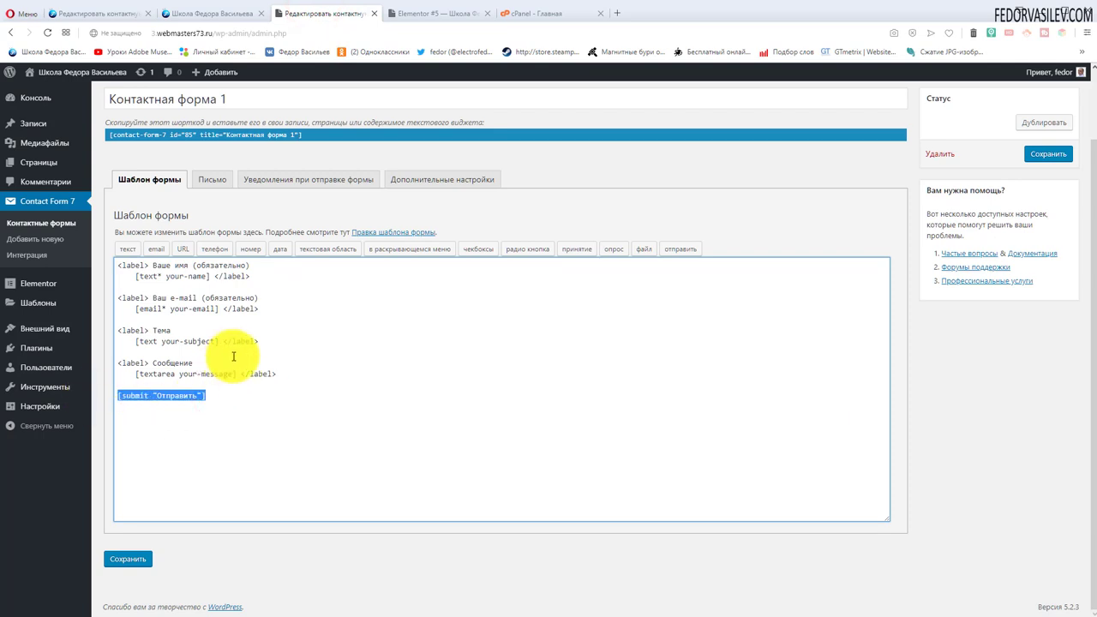
{"action": "left_click_drag", "start_coordinate": [258, 341], "coordinate": [102, 340]}
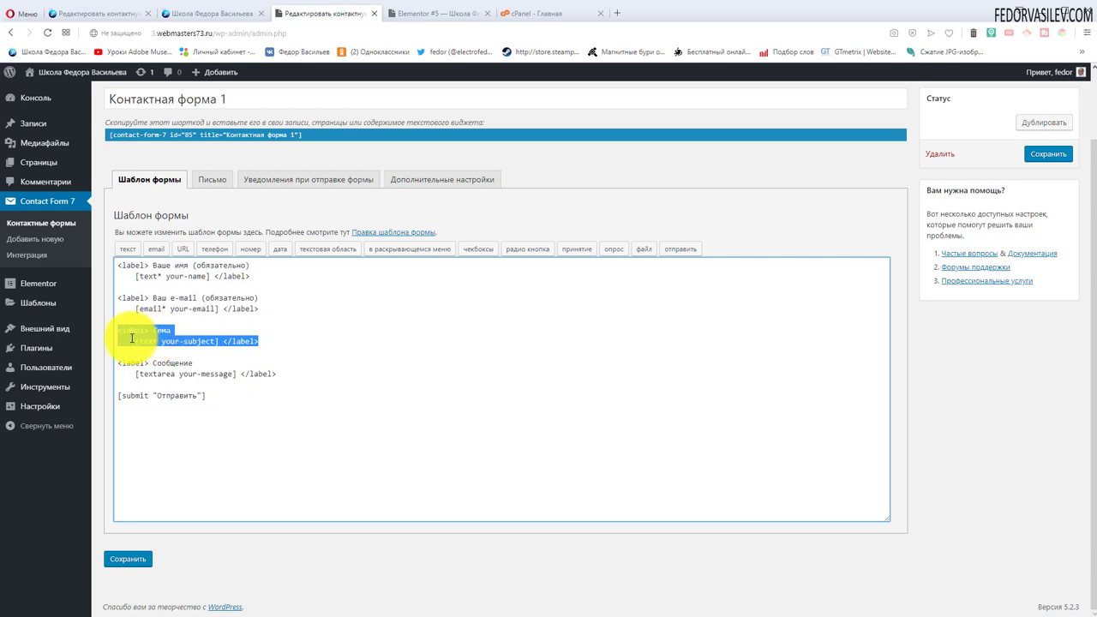
{"action": "left_click", "coordinate": [219, 330]}
{"action": "left_click_drag", "start_coordinate": [263, 309], "coordinate": [116, 299]}
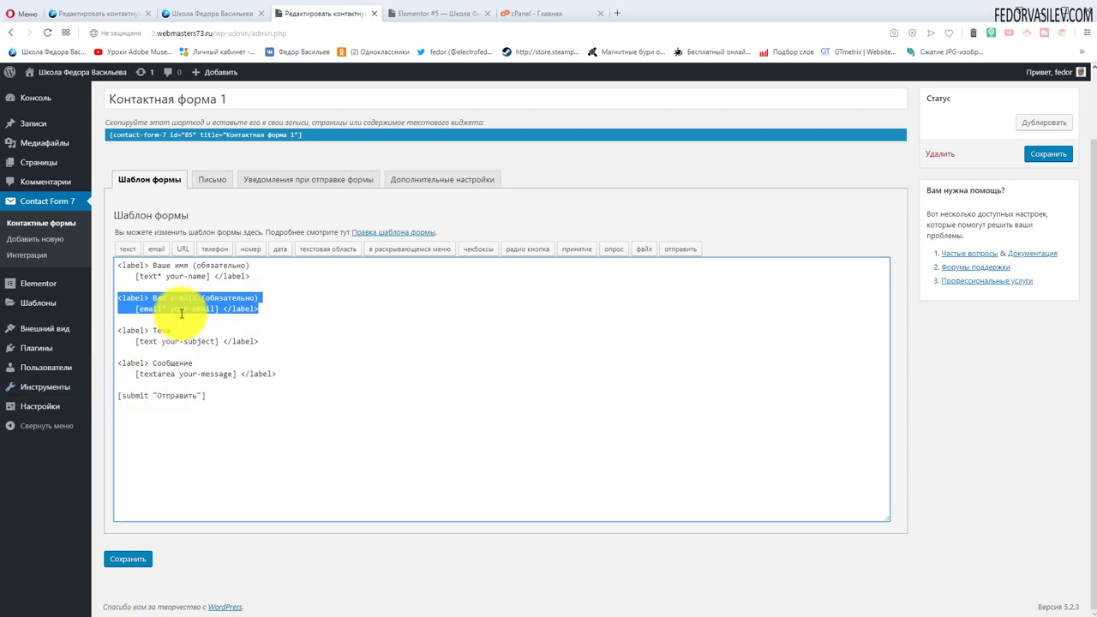
{"action": "left_click_drag", "start_coordinate": [252, 276], "coordinate": [115, 261]}
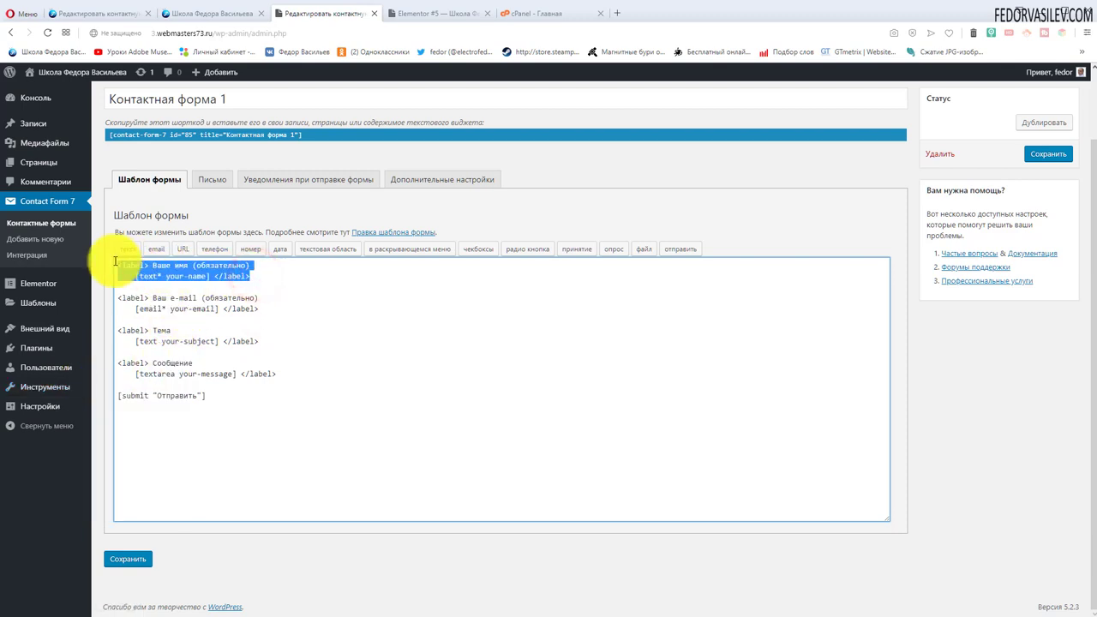
{"action": "left_click", "coordinate": [247, 417]}
Step: Delete the "Сообщение" and "Тема" field blocks from the form template
{"action": "left_click_drag", "start_coordinate": [276, 374], "coordinate": [117, 363]}
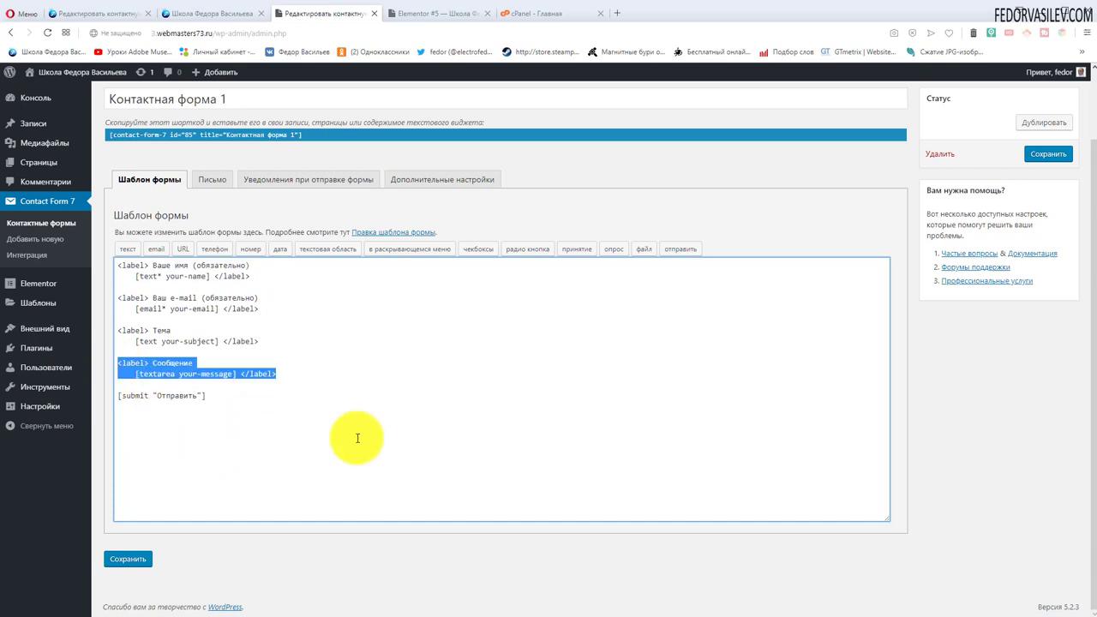
{"action": "key", "text": "BackSpace"}
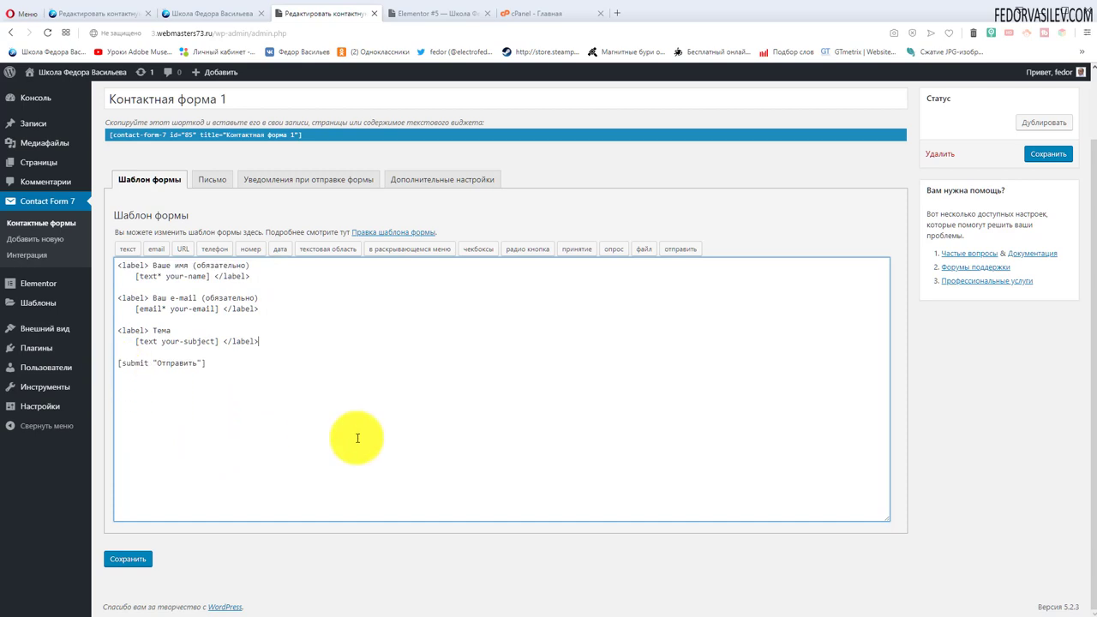
{"action": "left_click_drag", "start_coordinate": [259, 342], "coordinate": [109, 326]}
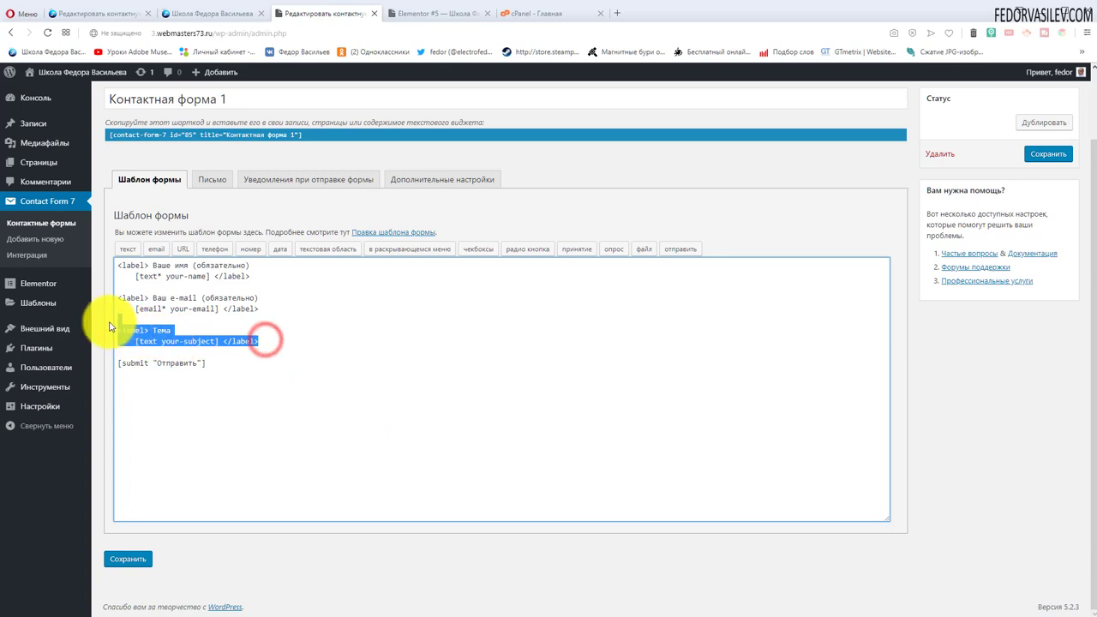
{"action": "key", "text": "BackSpace"}
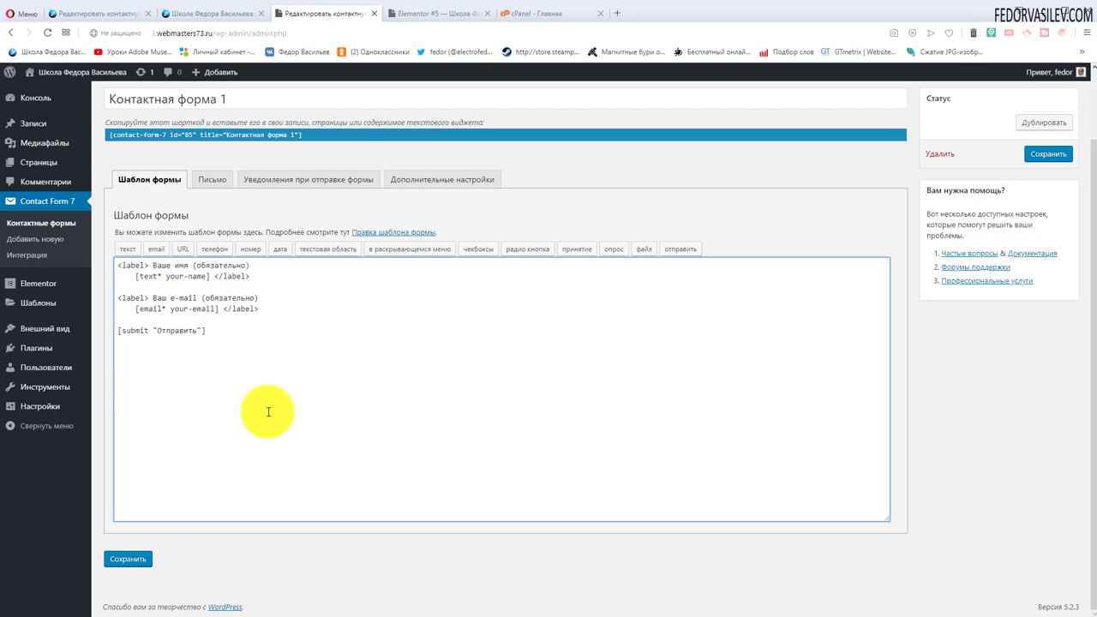
Step: Check the name label on the sample landing page and change the template's name label to "Введите ваше имя"
{"action": "left_click_drag", "start_coordinate": [250, 266], "coordinate": [153, 266]}
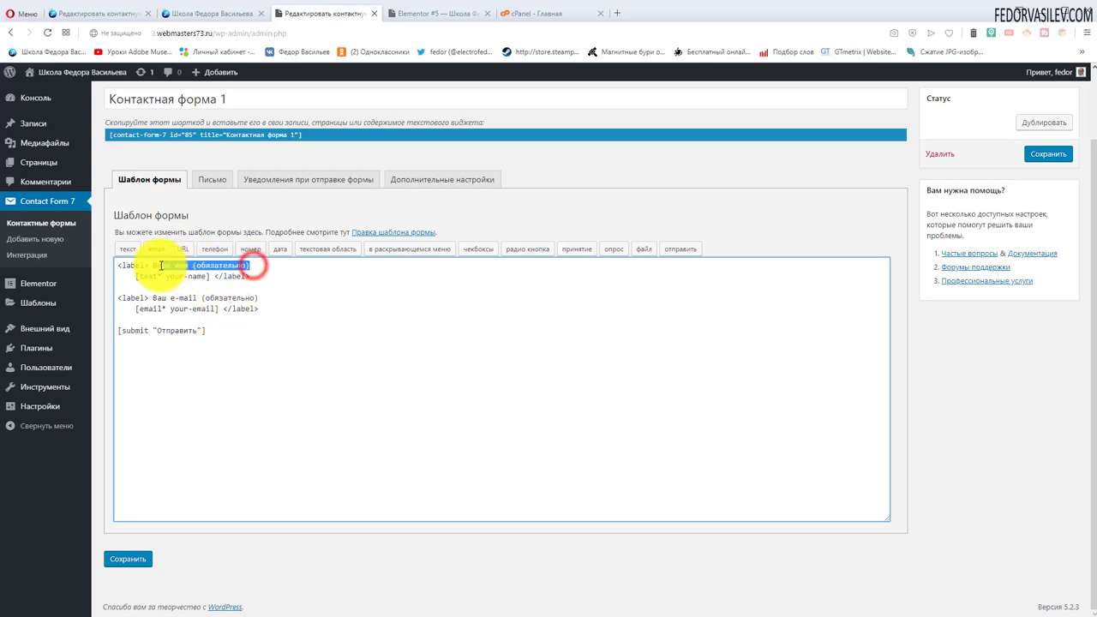
{"action": "left_click", "coordinate": [206, 21]}
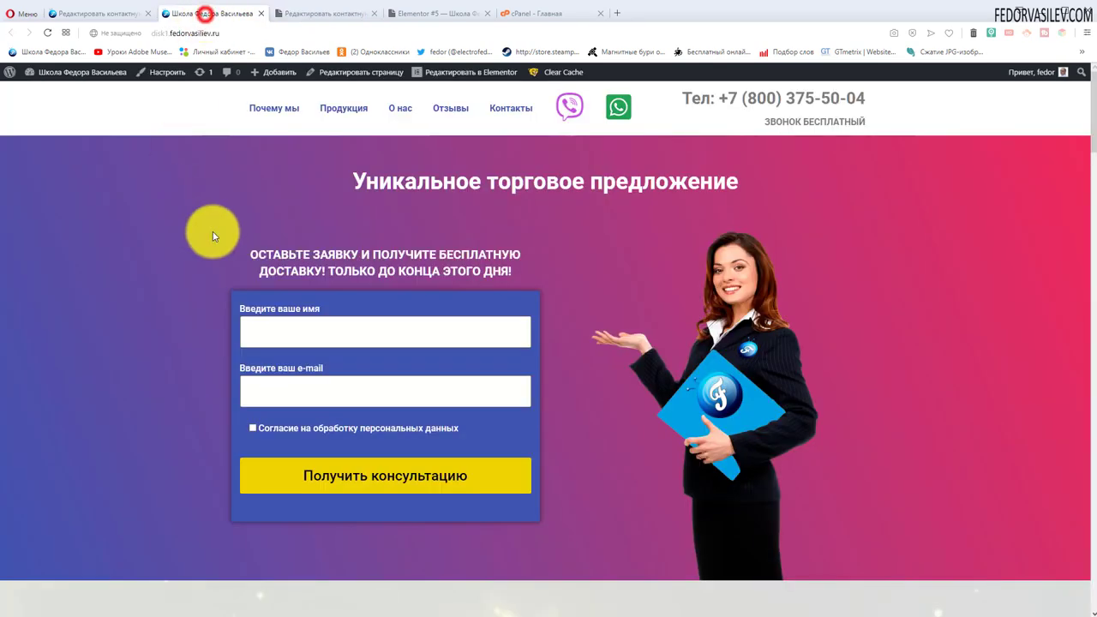
{"action": "left_click", "coordinate": [329, 316]}
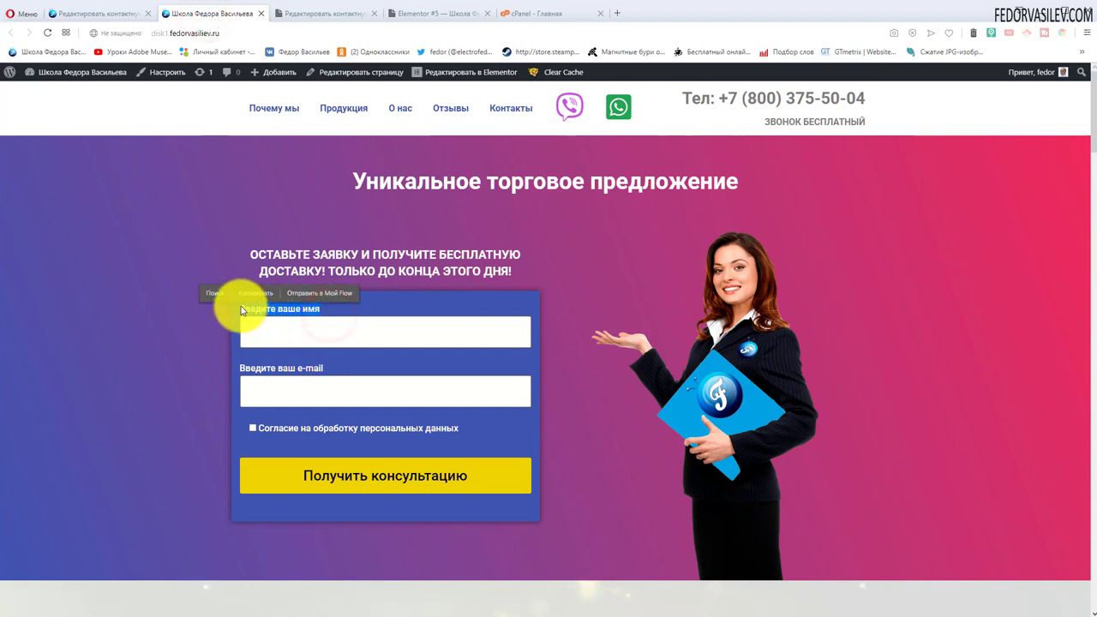
{"action": "left_click", "coordinate": [289, 305]}
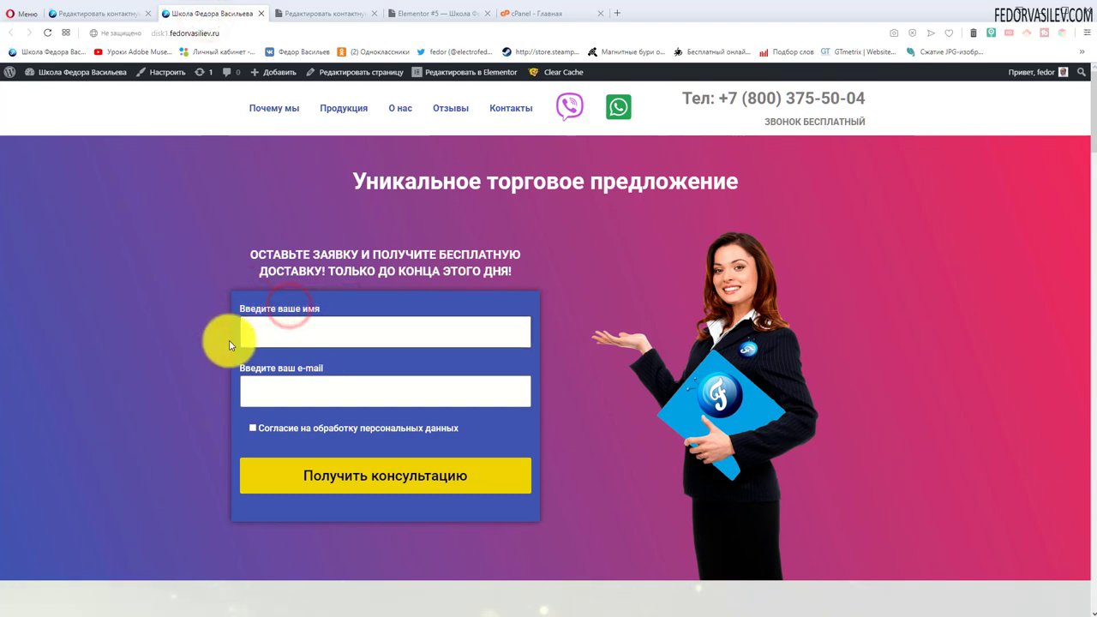
{"action": "left_click", "coordinate": [300, 14]}
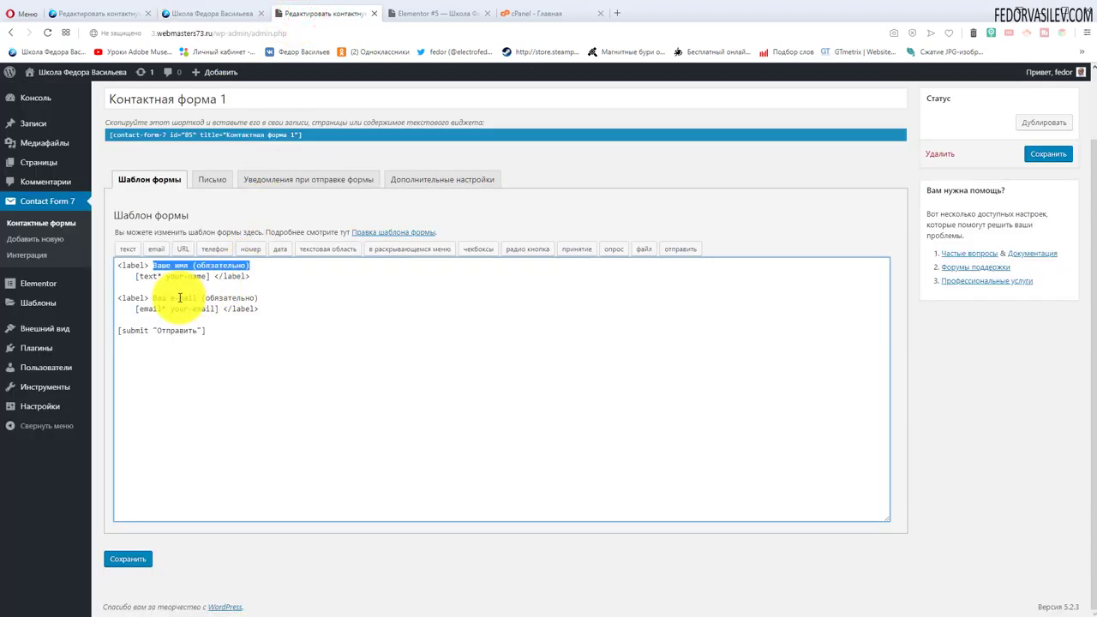
{"action": "left_click", "coordinate": [177, 295]}
{"action": "left_click_drag", "start_coordinate": [249, 266], "coordinate": [153, 266]}
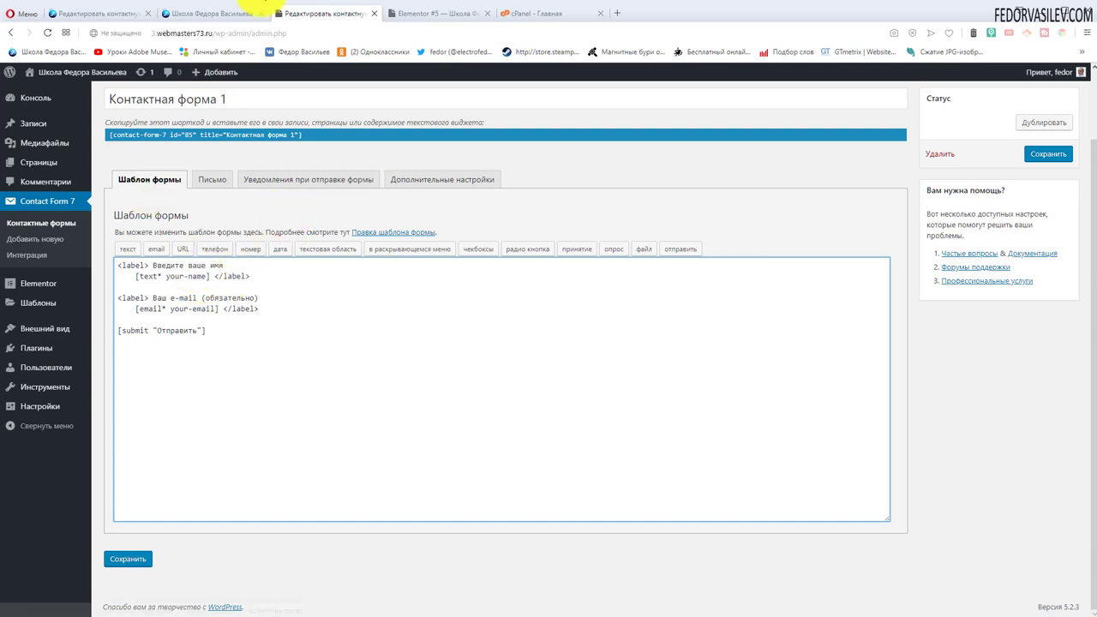
Step: Change the template's e-mail label to "Введите ваш e-mail", copied from the sample landing page
{"action": "left_click", "coordinate": [206, 12]}
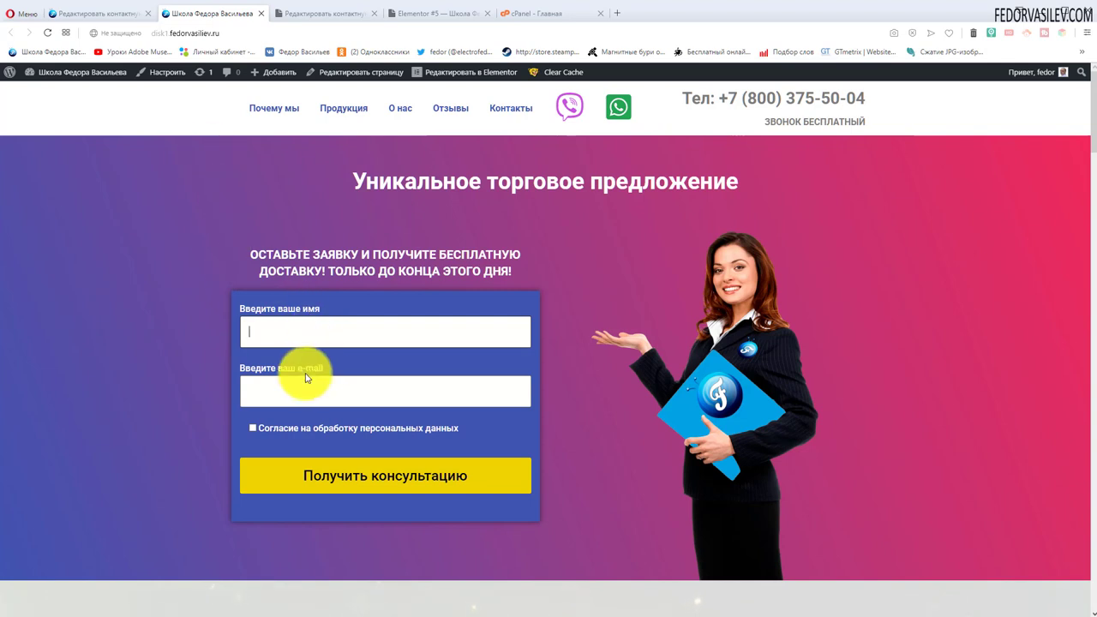
{"action": "left_click_drag", "start_coordinate": [325, 367], "coordinate": [256, 373]}
{"action": "key", "text": "ctrl+c"}
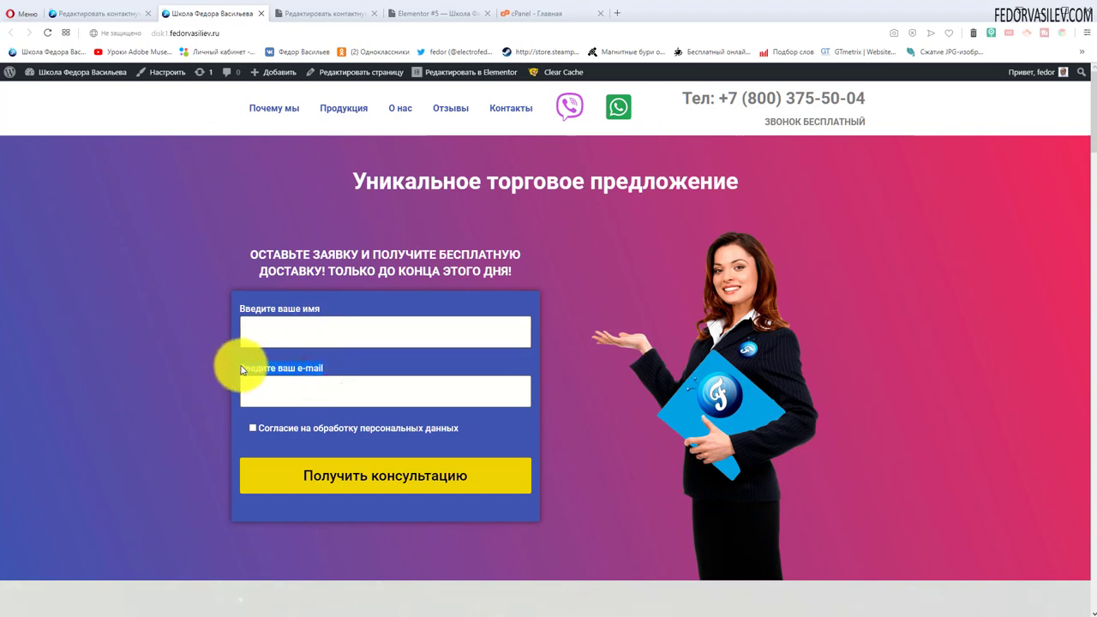
{"action": "left_click", "coordinate": [246, 344]}
{"action": "left_click", "coordinate": [291, 14]}
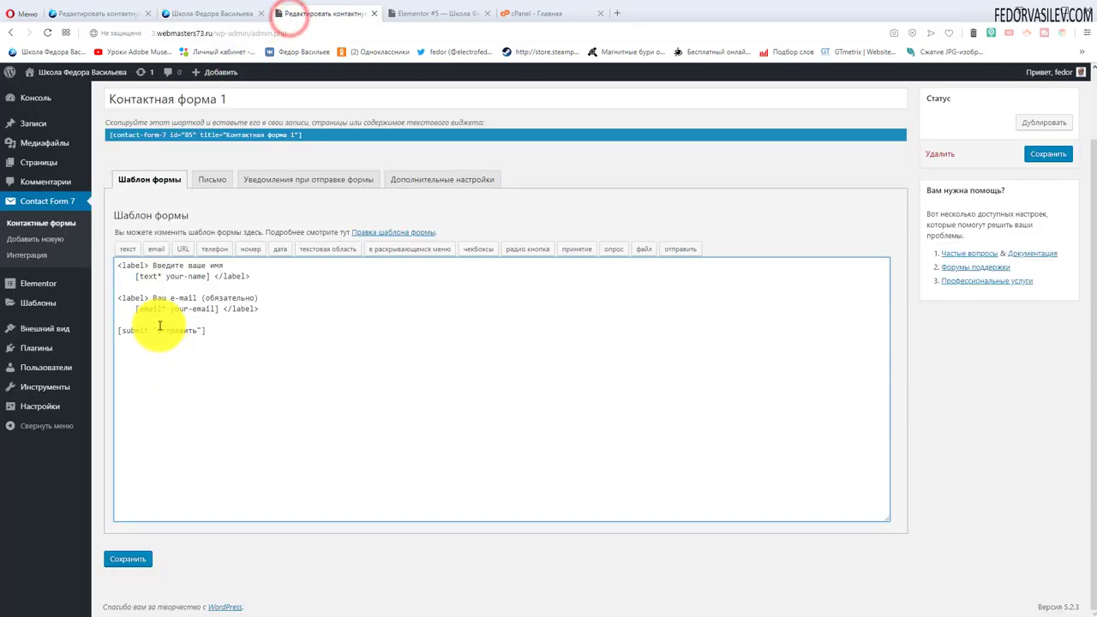
{"action": "left_click_drag", "start_coordinate": [259, 300], "coordinate": [152, 298]}
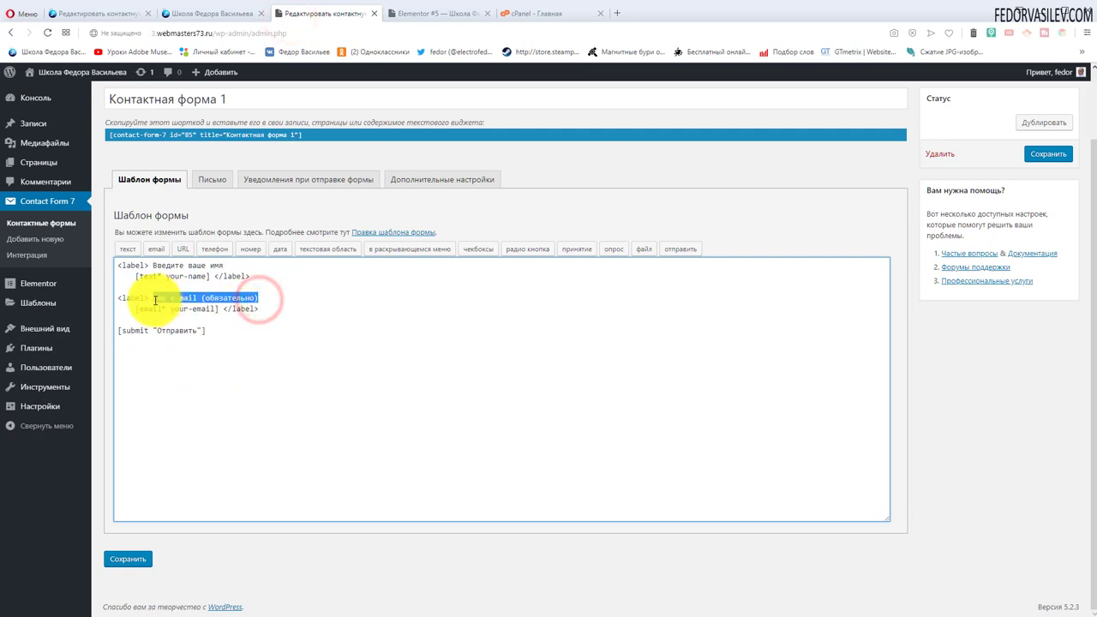
{"action": "left_click_drag", "start_coordinate": [259, 299], "coordinate": [154, 298]}
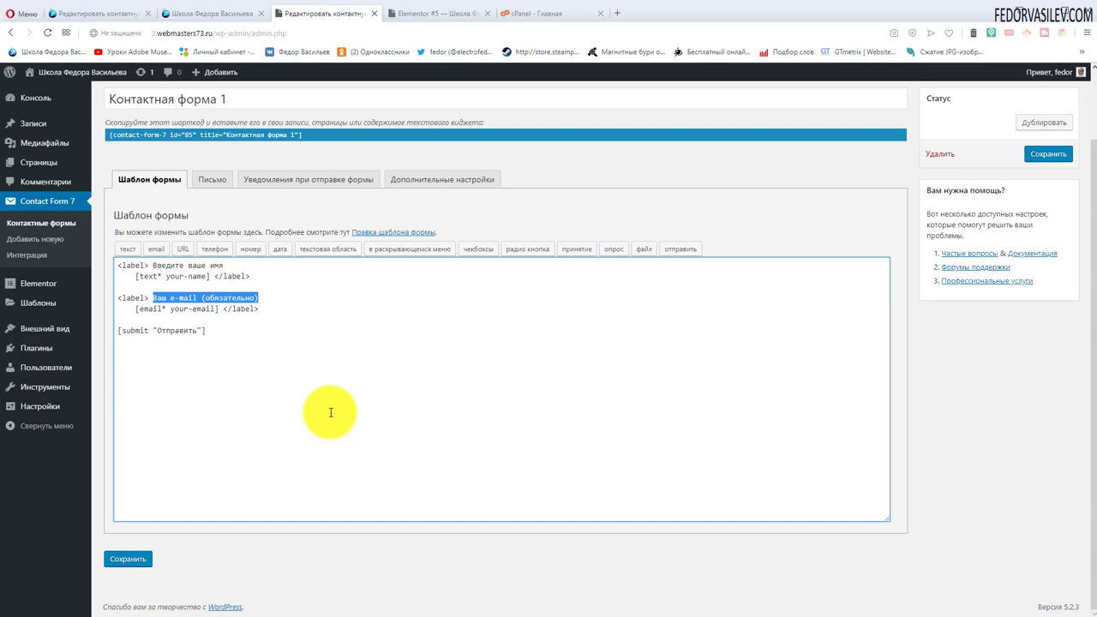
{"action": "key", "text": "ctrl+v"}
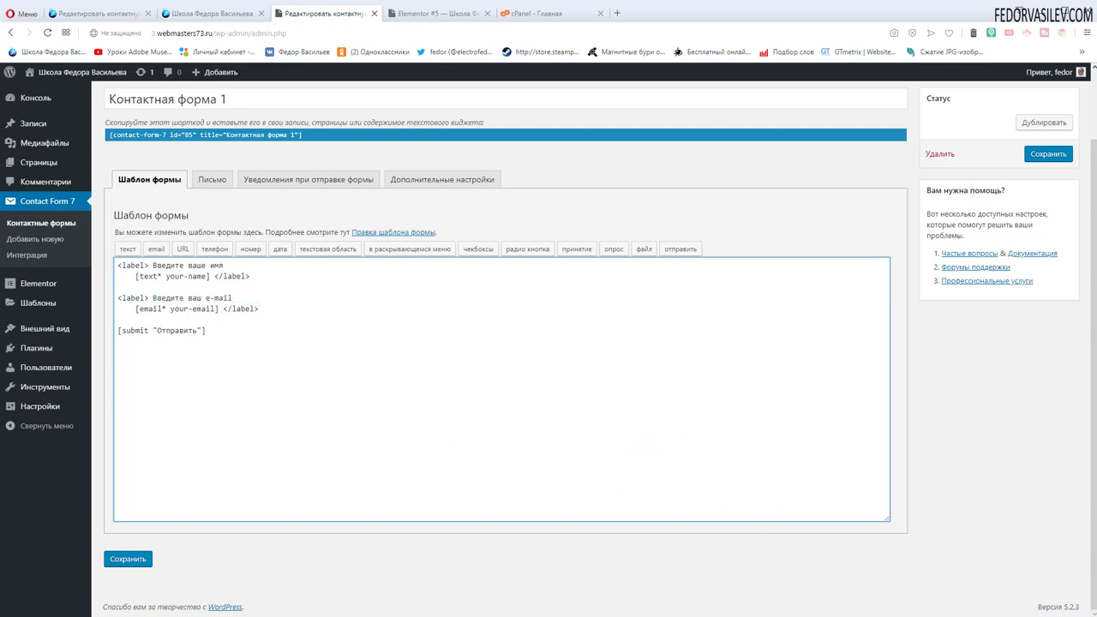
Step: Change the submit tag's text to "Получить консультацию" and save the contact form
{"action": "left_click_drag", "start_coordinate": [156, 330], "coordinate": [198, 335]}
{"action": "type", "text": "Получить консультацию"}
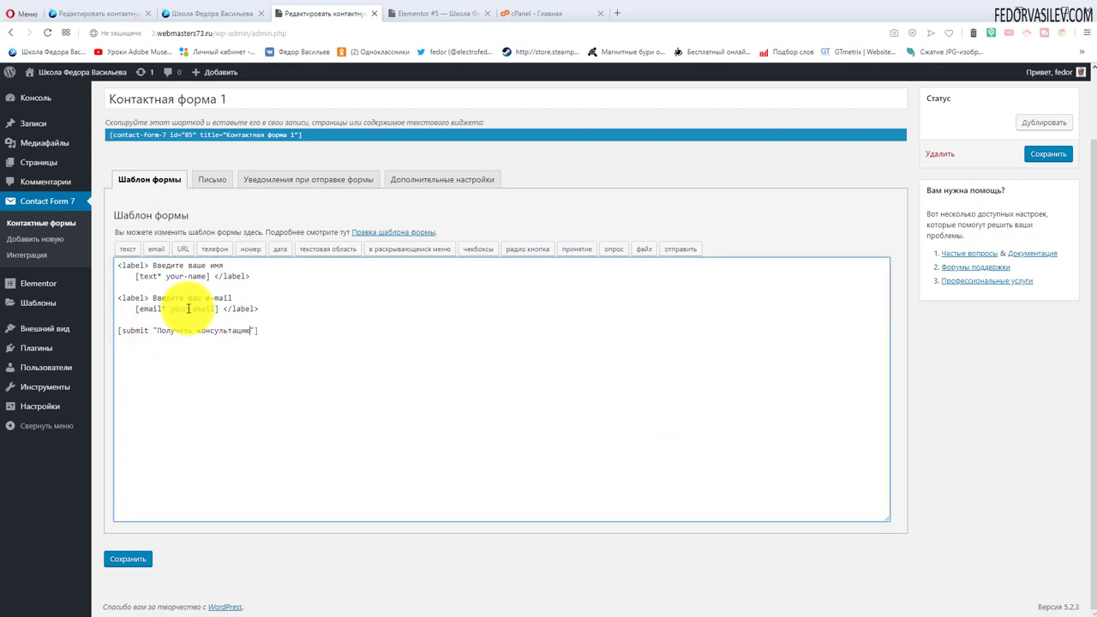
{"action": "left_click", "coordinate": [195, 15]}
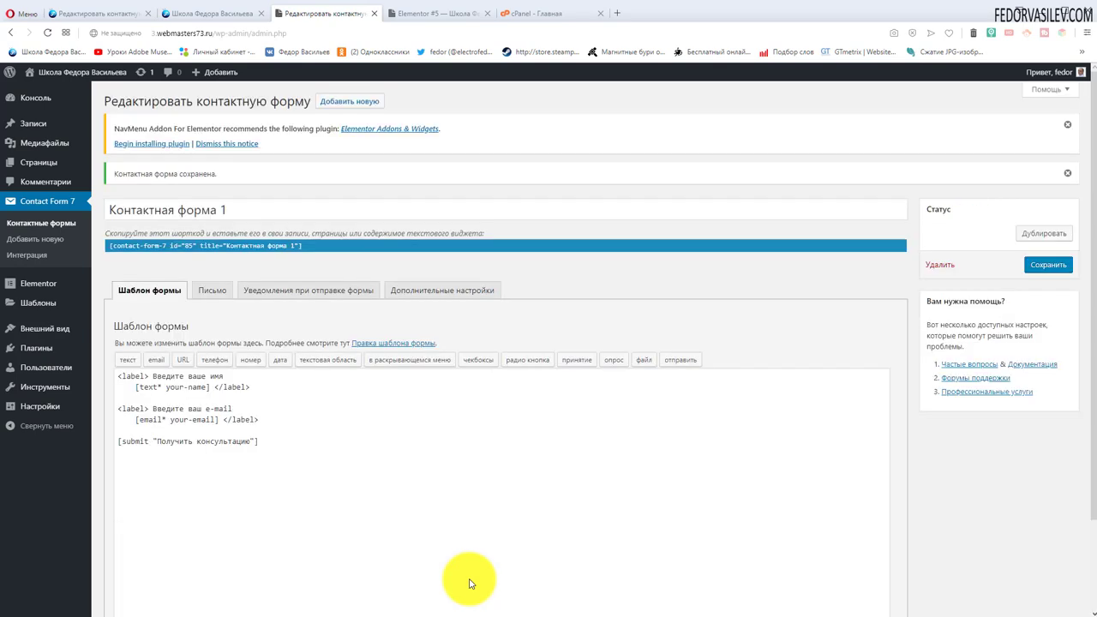
Step: Open the contact form's mail settings and examine the recipient address in the "Кому" field
{"action": "scroll", "coordinate": [600, 505], "scroll_direction": "down", "scroll_amount": 1}
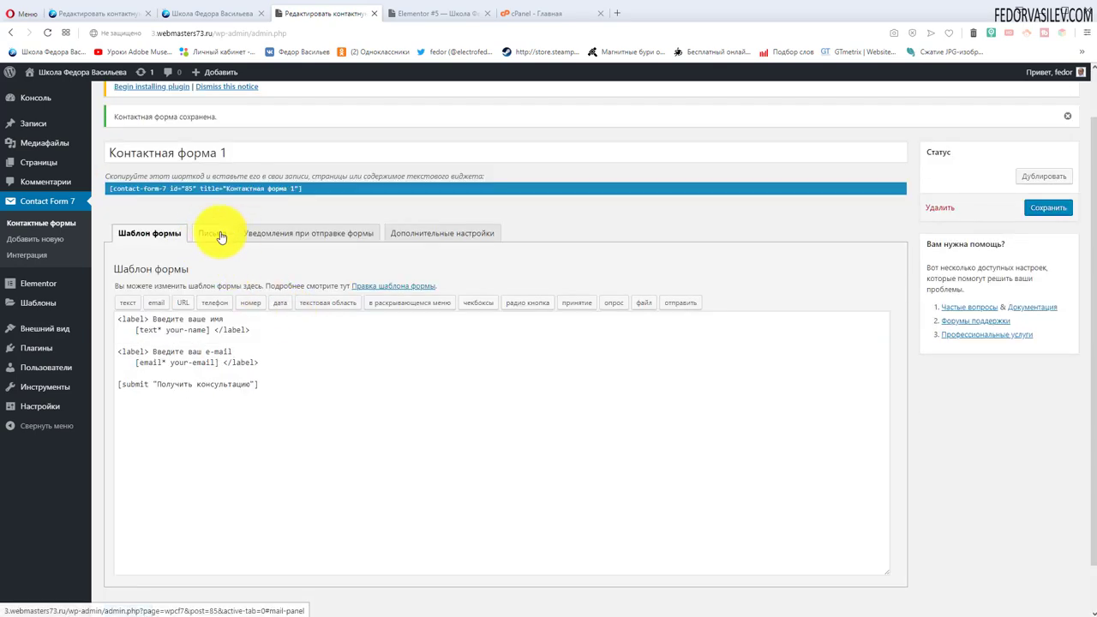
{"action": "left_click", "coordinate": [210, 234]}
{"action": "scroll", "coordinate": [193, 249], "scroll_direction": "down", "scroll_amount": 1}
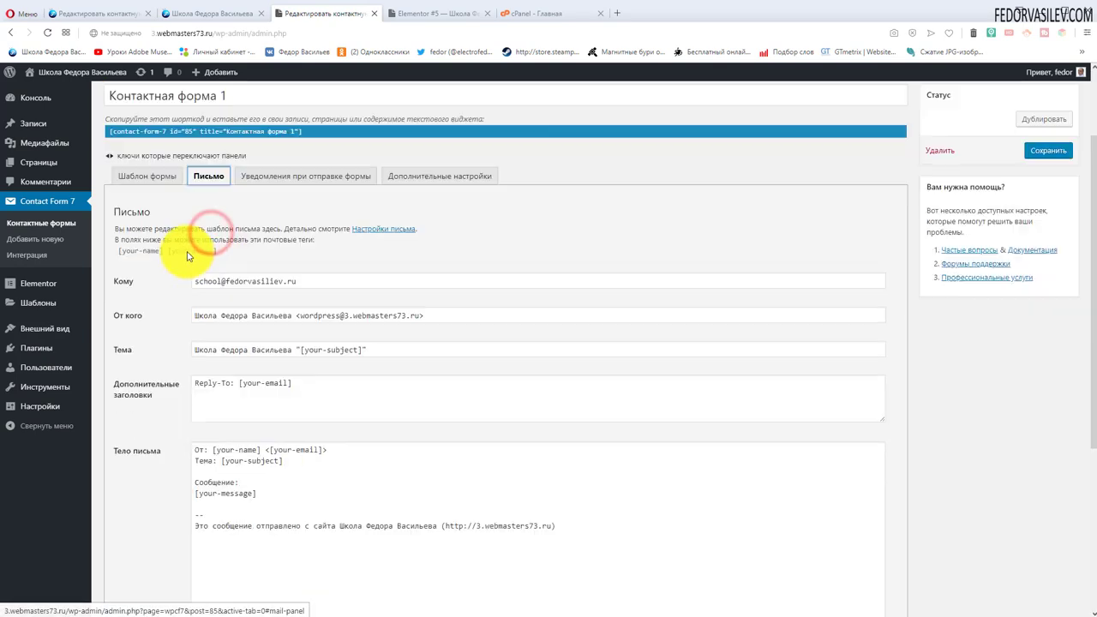
{"action": "scroll", "coordinate": [187, 256], "scroll_direction": "down", "scroll_amount": 1}
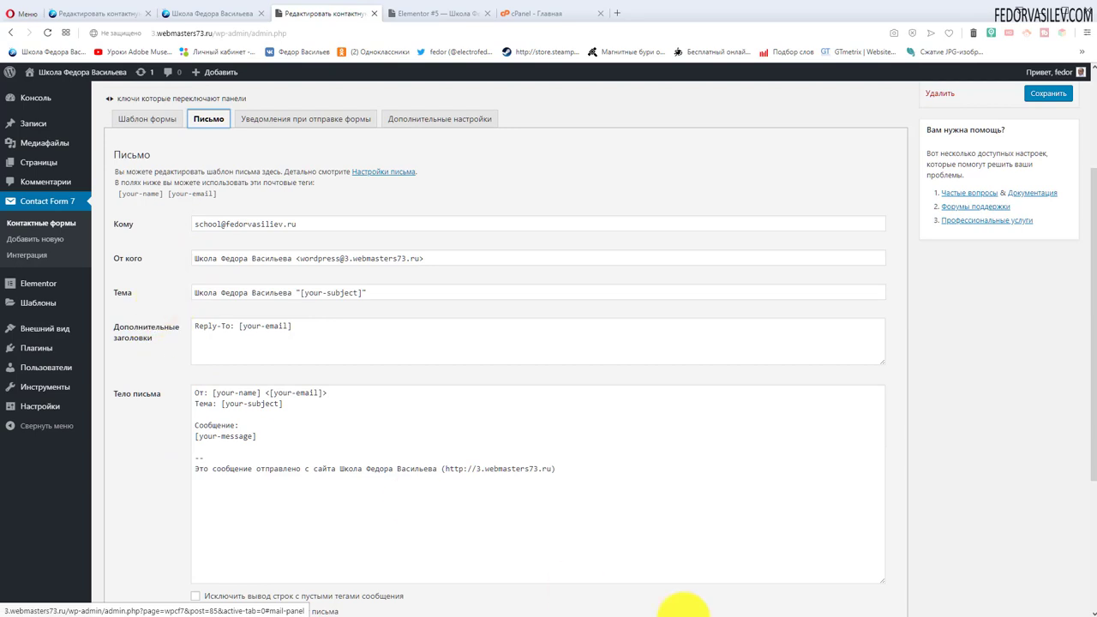
{"action": "scroll", "coordinate": [363, 258], "scroll_direction": "up", "scroll_amount": 1}
{"action": "left_click", "coordinate": [397, 251]}
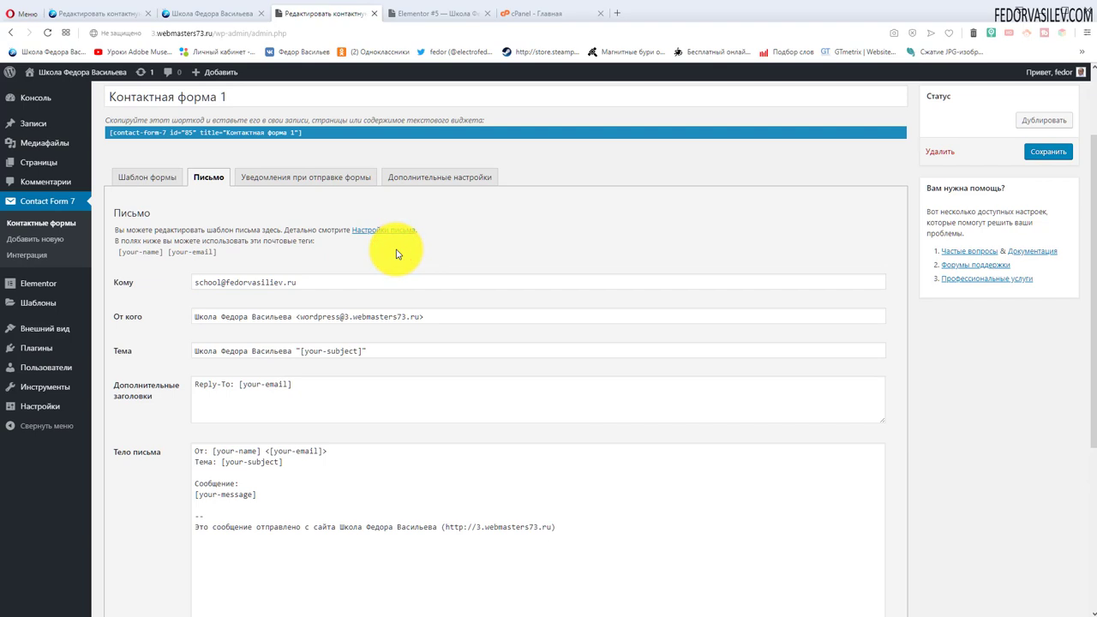
{"action": "left_click_drag", "start_coordinate": [306, 282], "coordinate": [166, 289]}
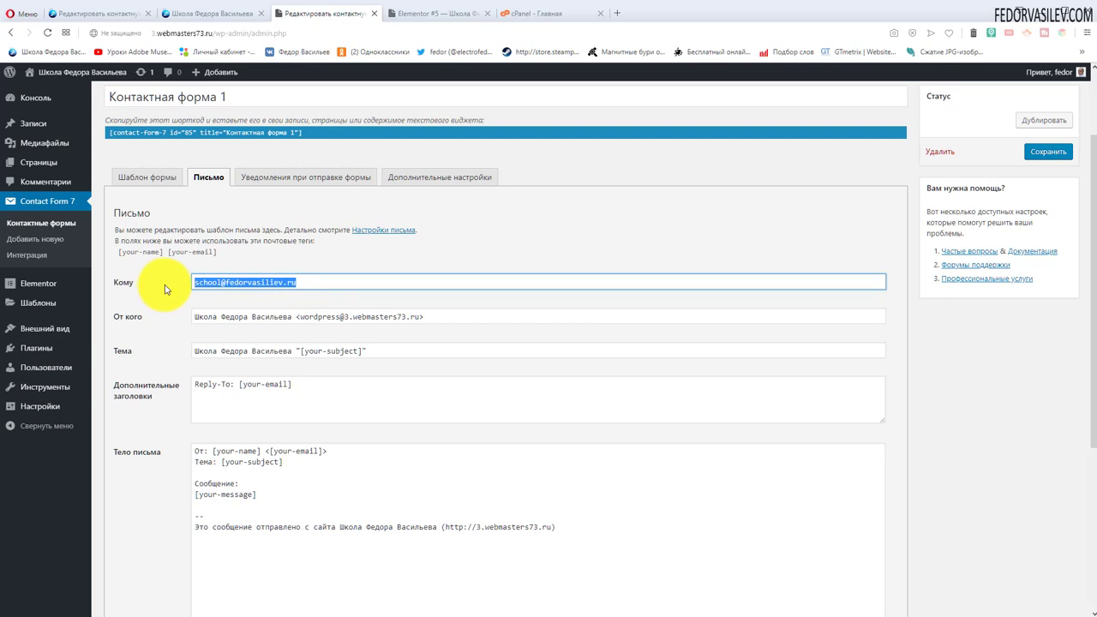
{"action": "mouse_move", "coordinate": [198, 282]}
{"action": "left_mouse_down"}
{"action": "mouse_move", "coordinate": [294, 278]}
{"action": "mouse_move", "coordinate": [189, 287]}
{"action": "left_mouse_up"}
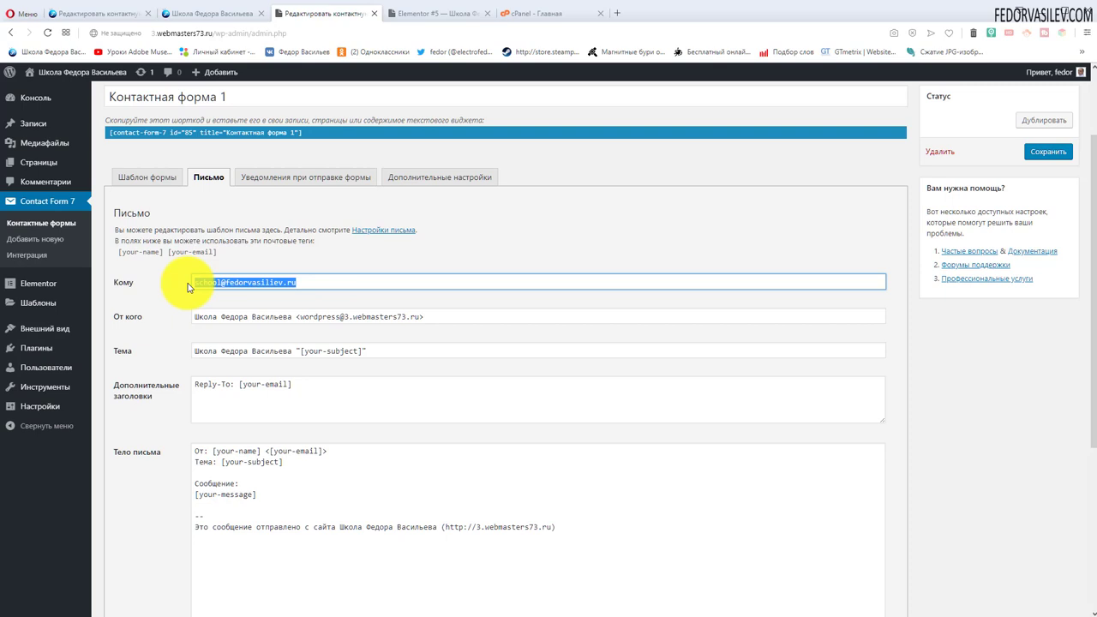
{"action": "left_click", "coordinate": [199, 283]}
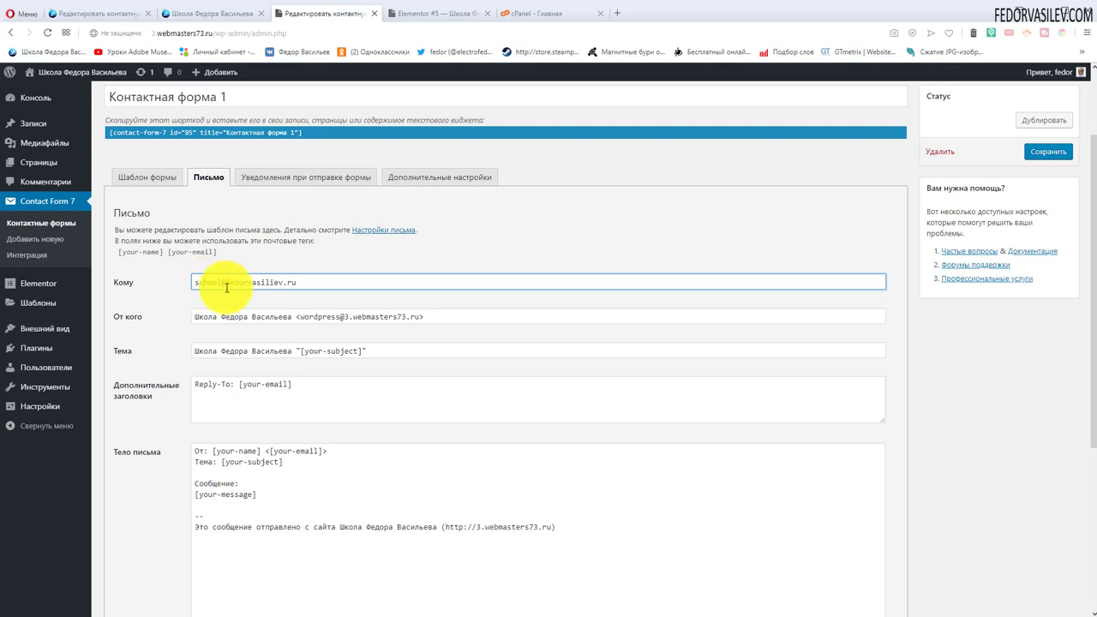
{"action": "left_click_drag", "start_coordinate": [196, 286], "coordinate": [297, 282]}
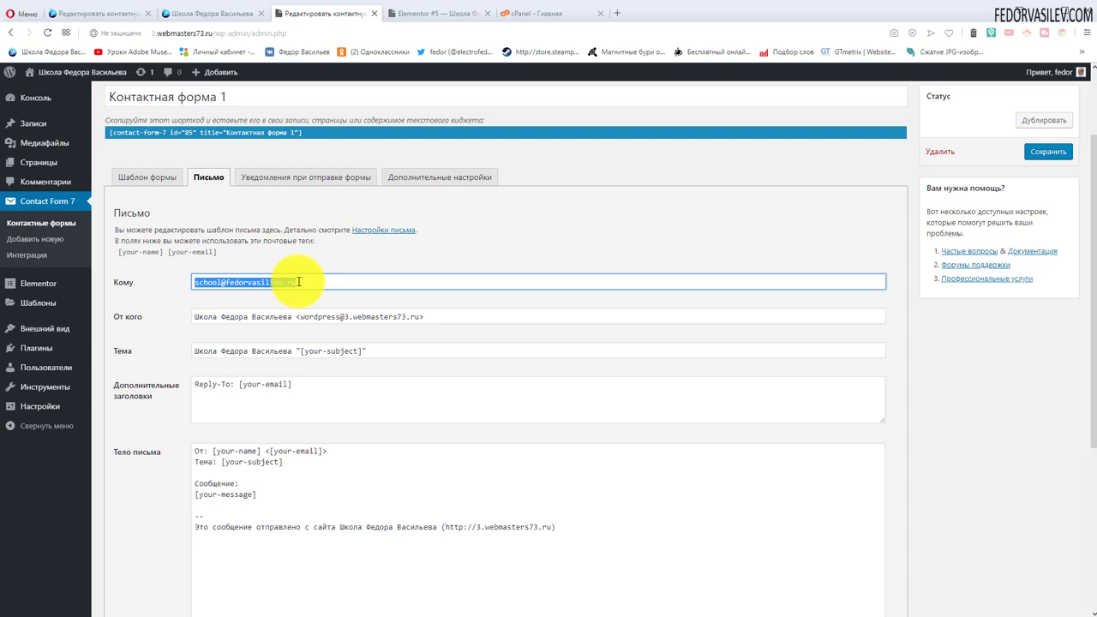
{"action": "left_click", "coordinate": [299, 282]}
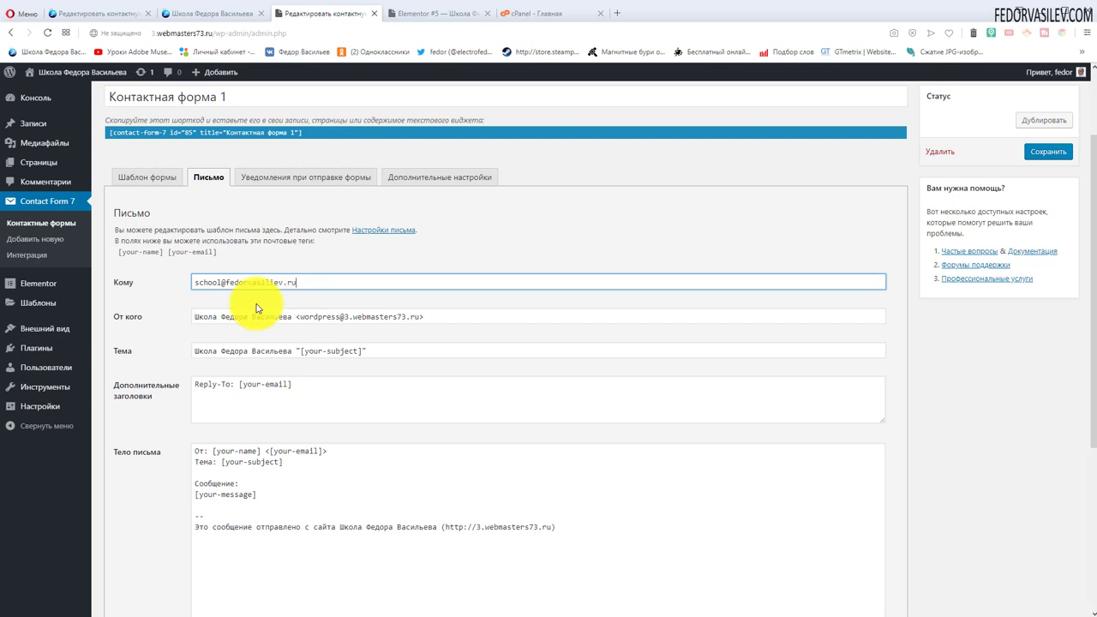
{"action": "left_click_drag", "start_coordinate": [306, 281], "coordinate": [166, 292]}
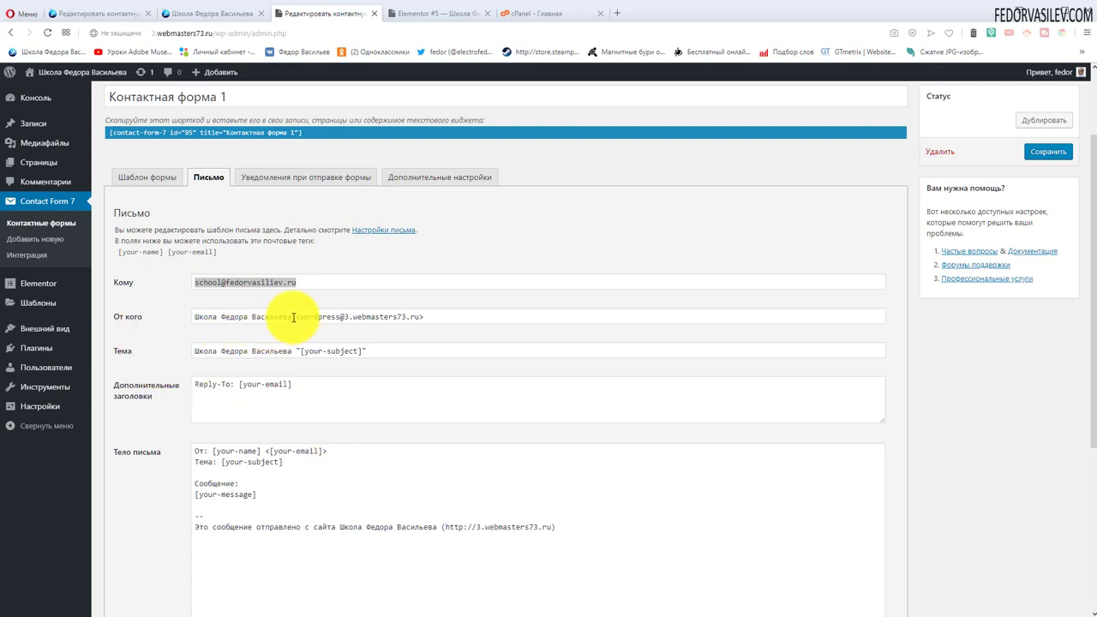
Step: Set the sender name before the WordPress address to fedorvasiliev.ru and the mail subject to "Письмо с сайта"
{"action": "left_click_drag", "start_coordinate": [292, 316], "coordinate": [179, 318]}
{"action": "right_click", "coordinate": [202, 317]}
{"action": "left_click", "coordinate": [228, 380]}
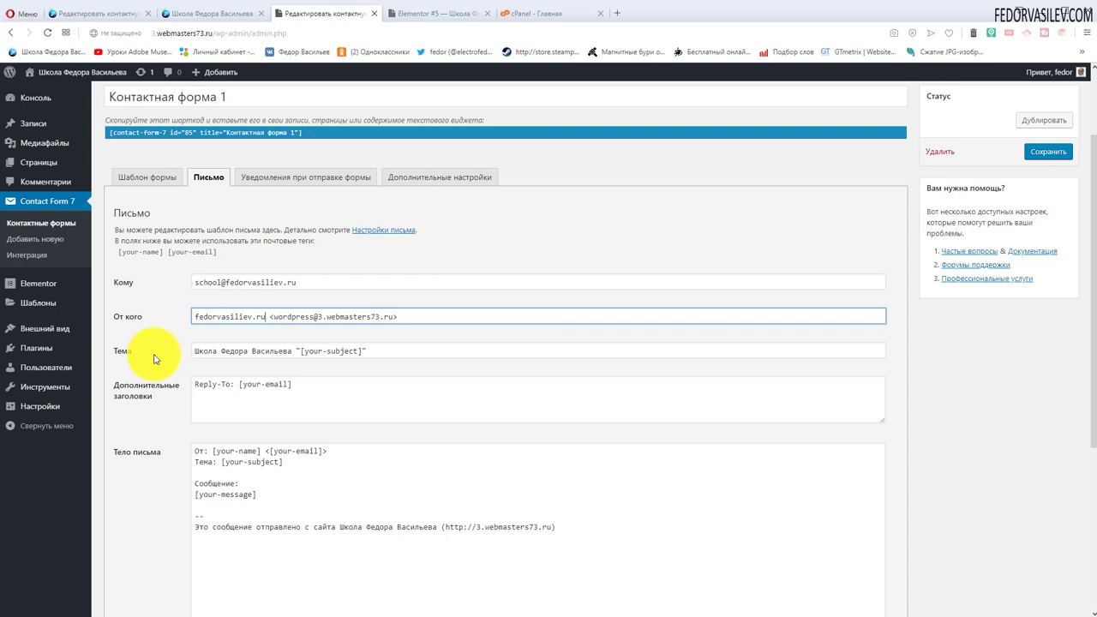
{"action": "triple_click", "coordinate": [228, 352]}
{"action": "right_click", "coordinate": [228, 351]}
{"action": "left_click", "coordinate": [238, 411]}
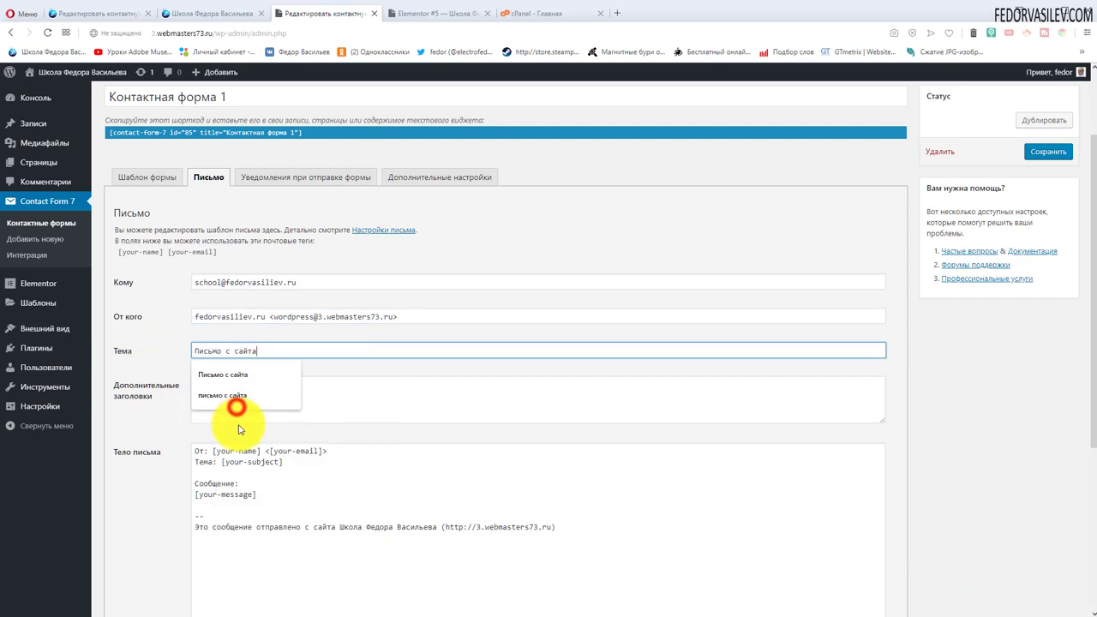
{"action": "left_click", "coordinate": [167, 365]}
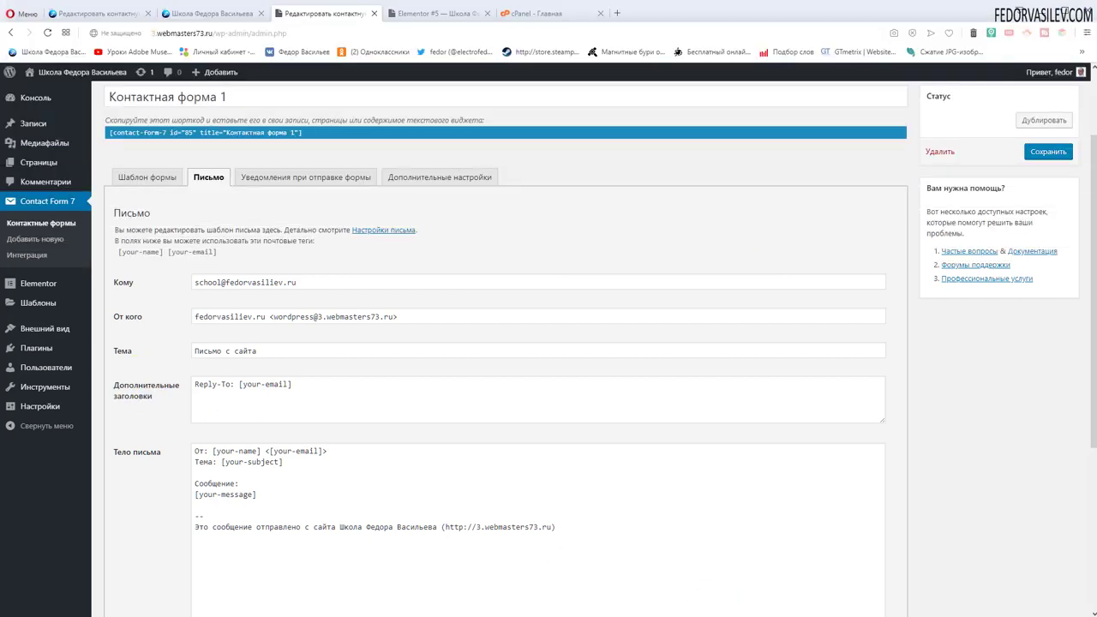
Step: Examine the mail body, especially its first line with the [your-name] and [your-email] tags
{"action": "scroll", "coordinate": [141, 382], "scroll_direction": "down", "scroll_amount": 1}
{"action": "scroll", "coordinate": [206, 353], "scroll_direction": "down", "scroll_amount": 1}
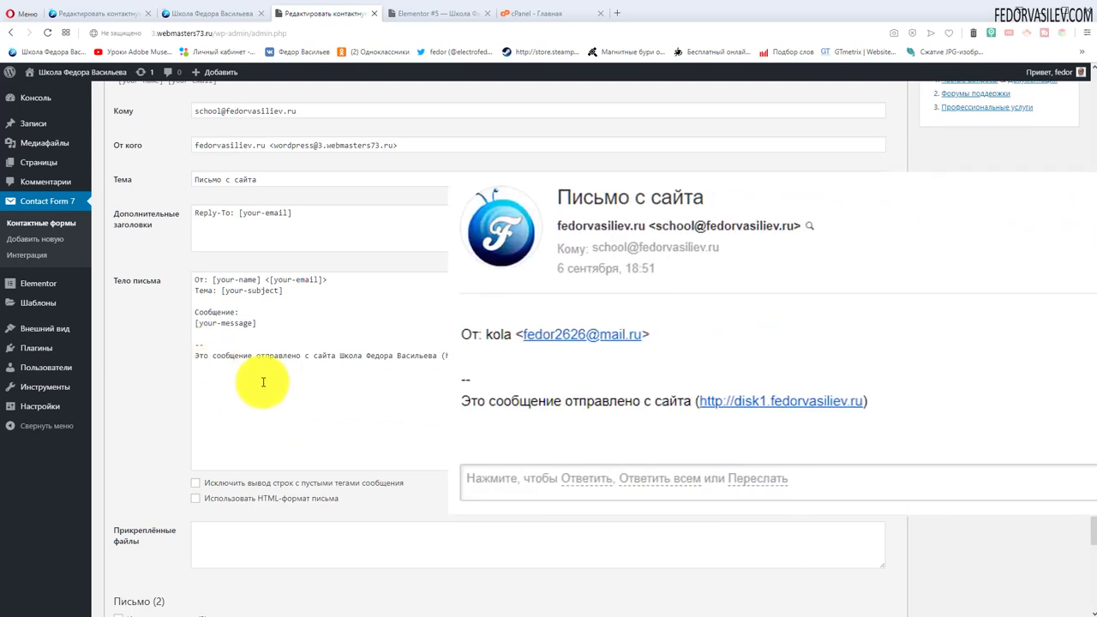
{"action": "left_click", "coordinate": [219, 280]}
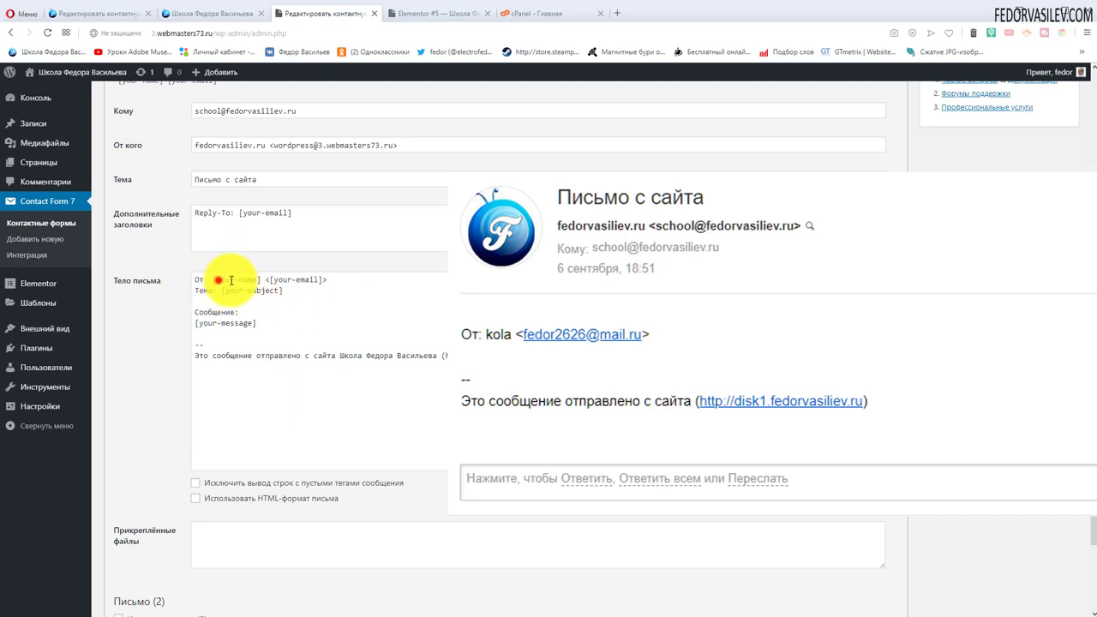
{"action": "left_click_drag", "start_coordinate": [230, 280], "coordinate": [353, 280]}
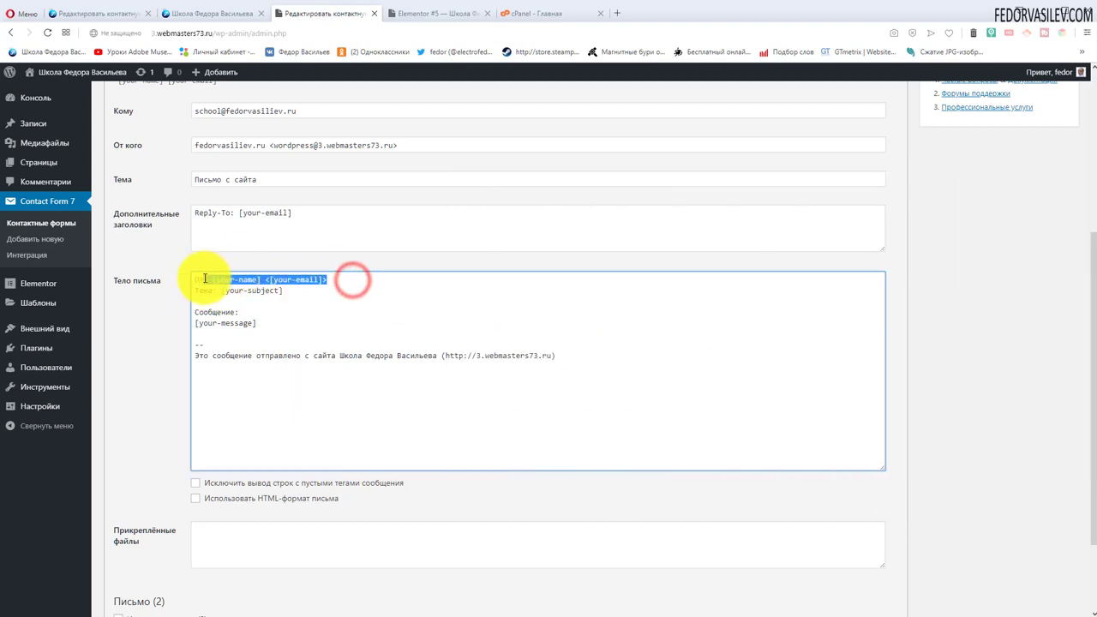
{"action": "left_click_drag", "start_coordinate": [205, 279], "coordinate": [202, 279]}
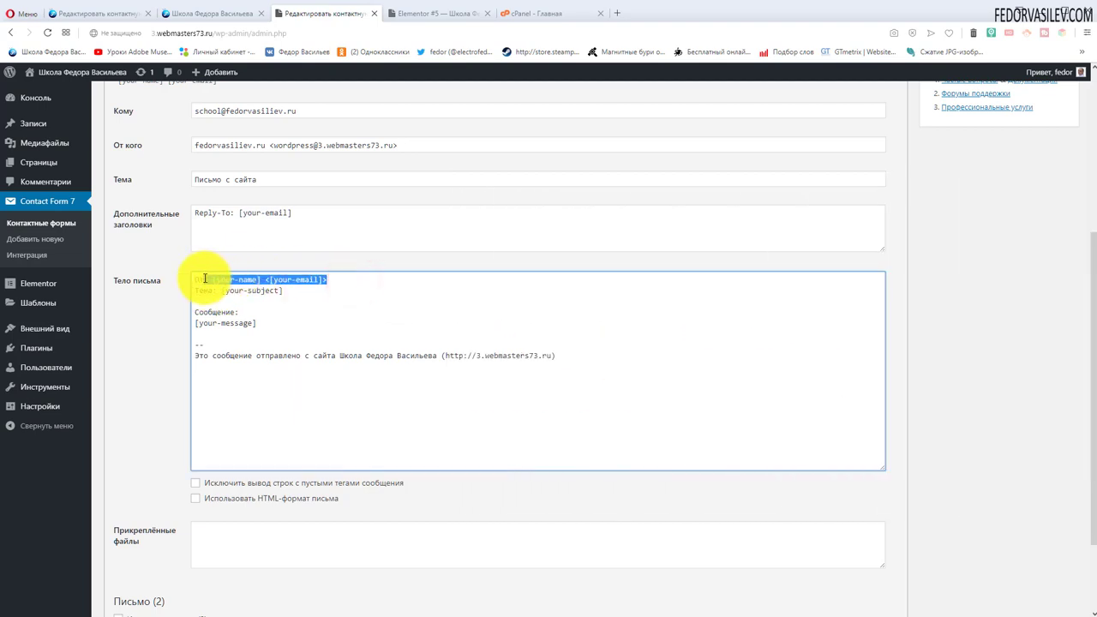
{"action": "left_click", "coordinate": [246, 306]}
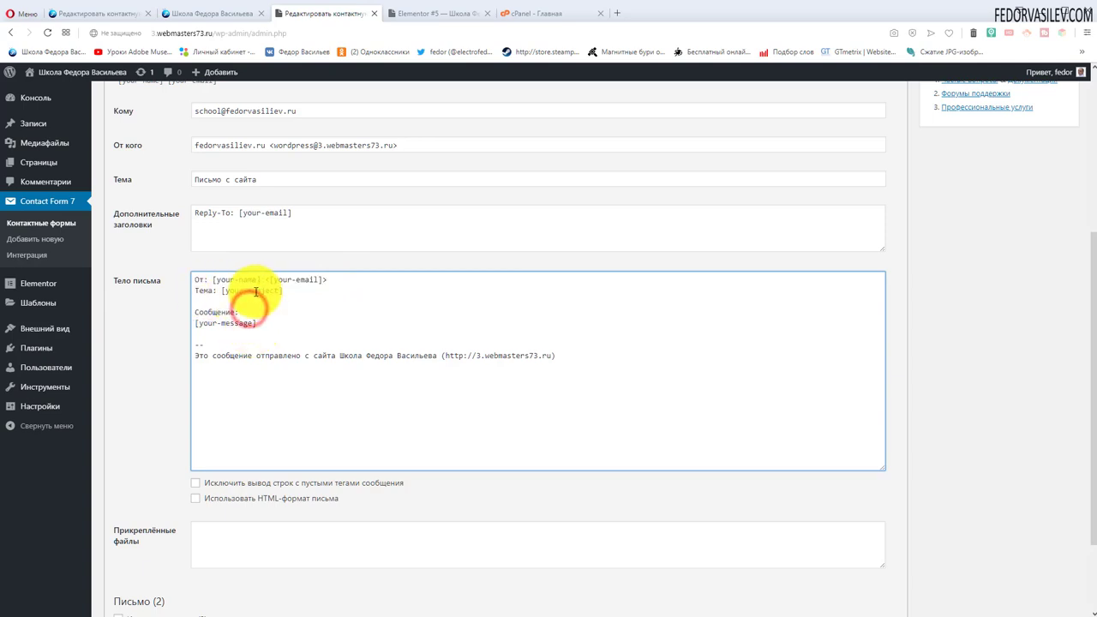
Step: Compare the mail body's "Тема: [your-subject]" line with the fields present in the form template
{"action": "left_click_drag", "start_coordinate": [294, 288], "coordinate": [210, 281]}
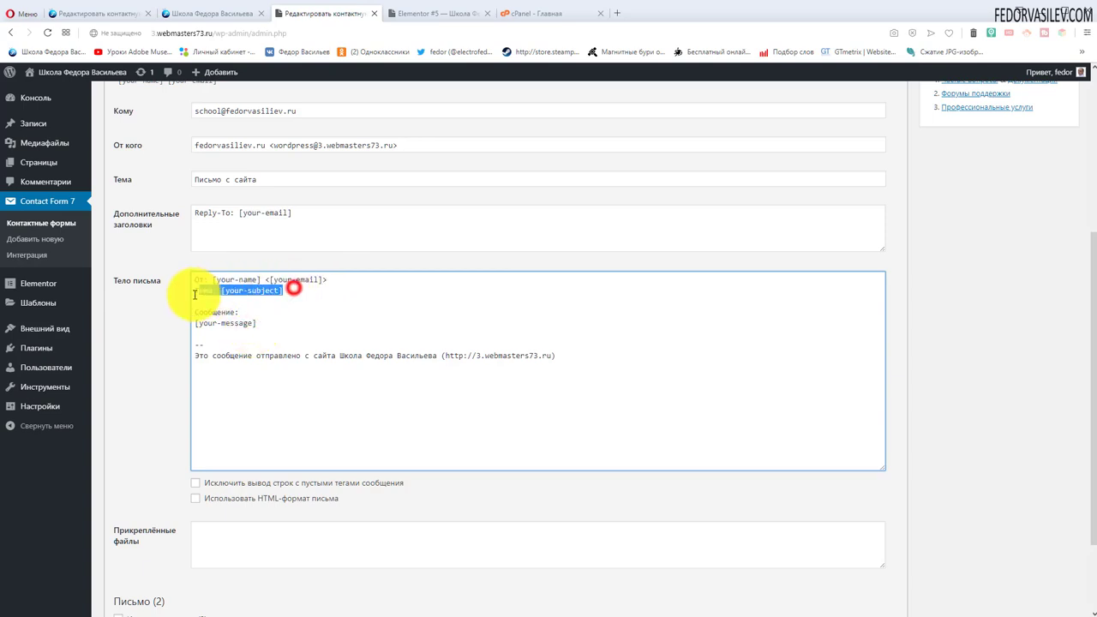
{"action": "scroll", "coordinate": [196, 292], "scroll_direction": "up", "scroll_amount": 3}
{"action": "left_click", "coordinate": [139, 294]}
{"action": "scroll", "coordinate": [163, 317], "scroll_direction": "down", "scroll_amount": 2}
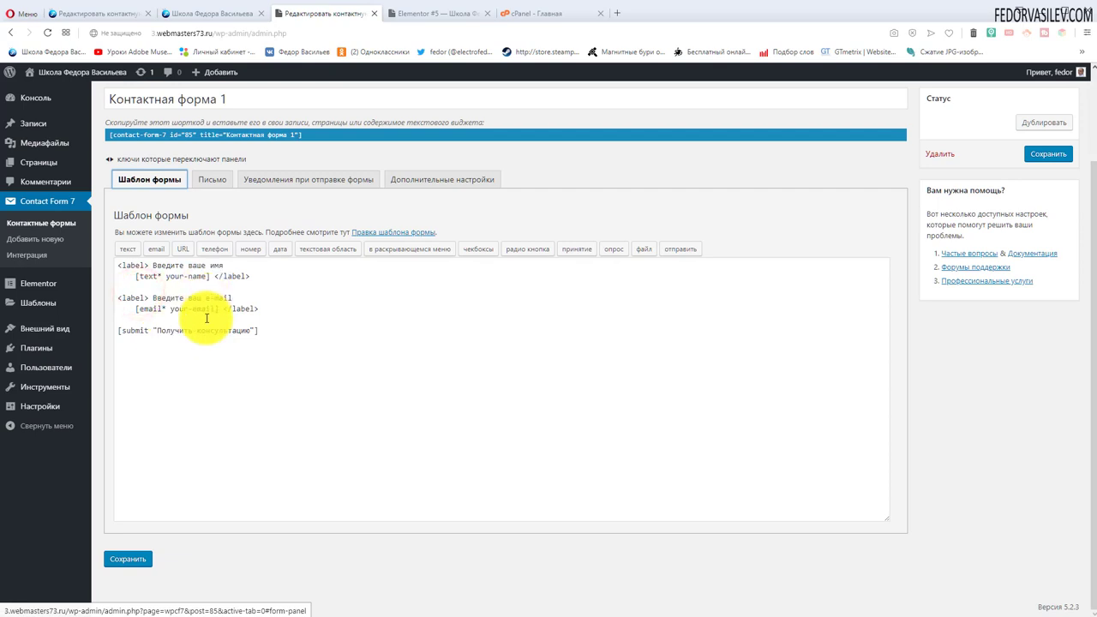
{"action": "left_click", "coordinate": [216, 178]}
{"action": "scroll", "coordinate": [472, 336], "scroll_direction": "down", "scroll_amount": 3}
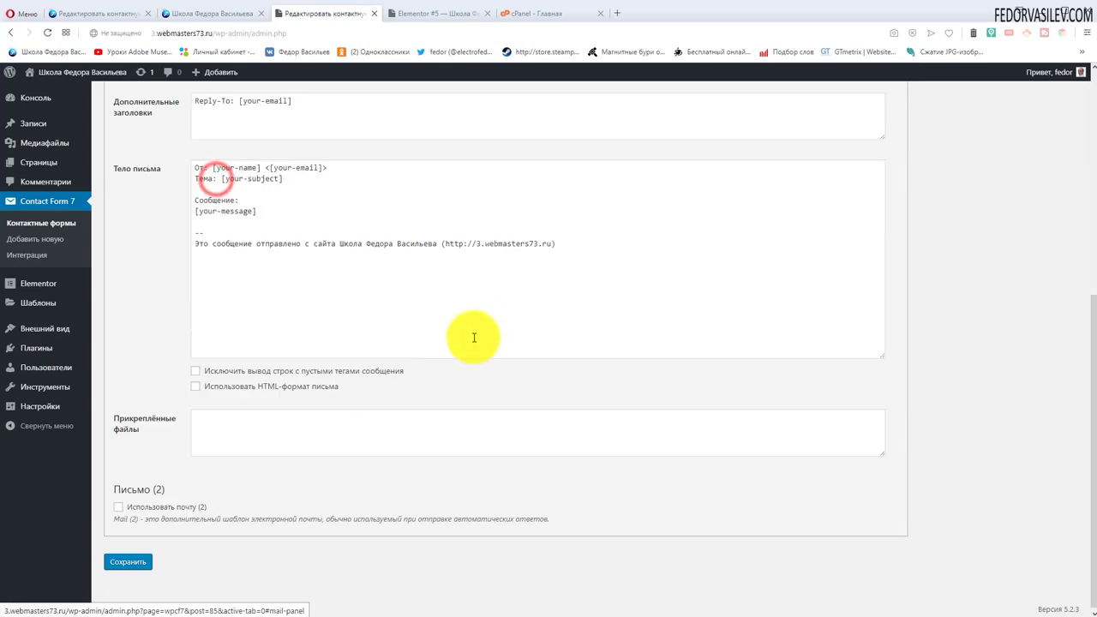
{"action": "scroll", "coordinate": [338, 351], "scroll_direction": "up", "scroll_amount": 1}
{"action": "left_click_drag", "start_coordinate": [283, 293], "coordinate": [196, 293]}
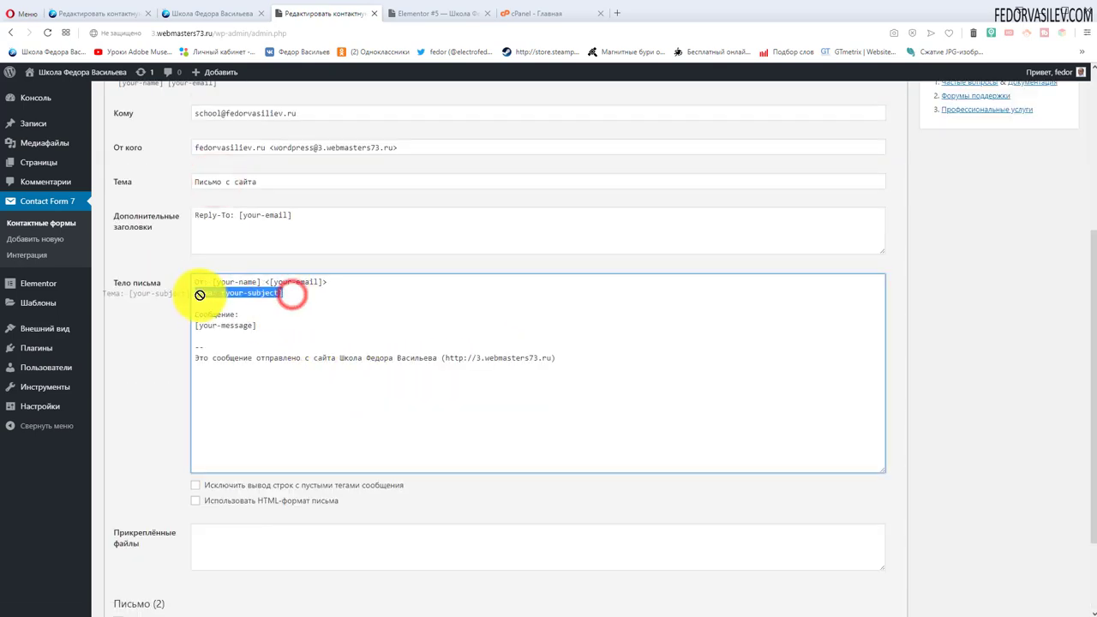
{"action": "left_click", "coordinate": [626, 481]}
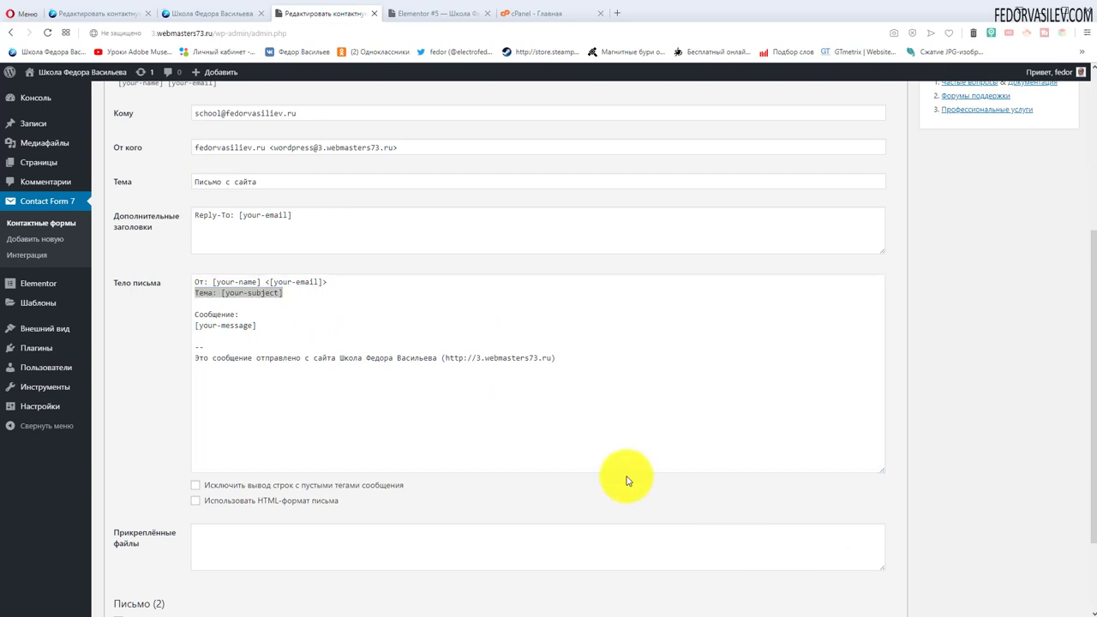
Step: Delete the "Тема: [your-subject]" line and the "Сообщение: [your-message]" block from the mail body
{"action": "left_click", "coordinate": [308, 312]}
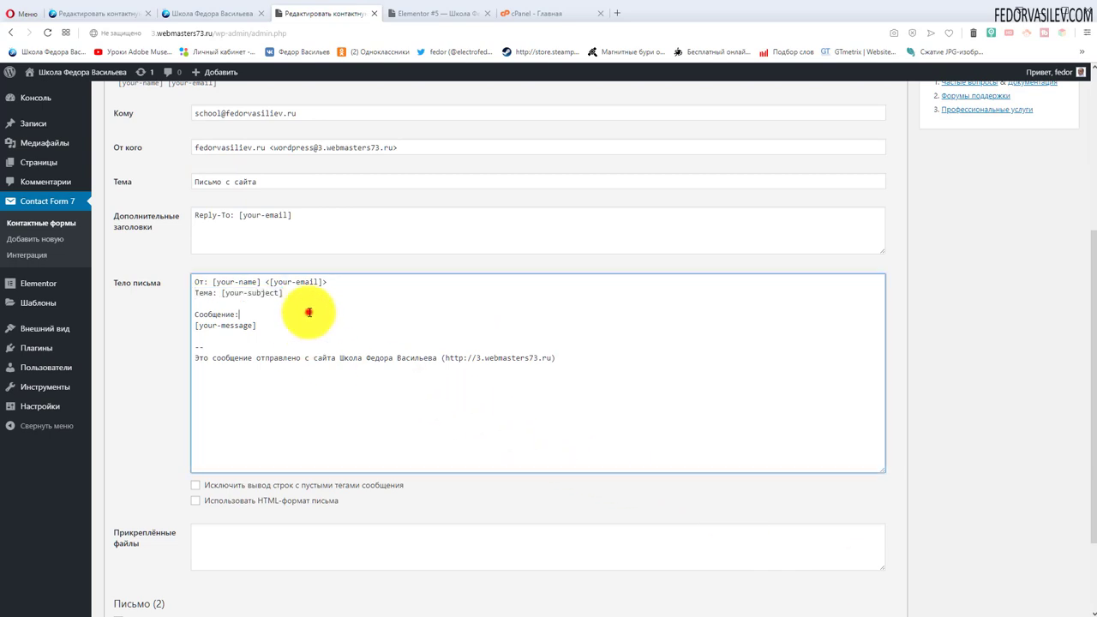
{"action": "left_click_drag", "start_coordinate": [293, 291], "coordinate": [210, 296]}
{"action": "key", "text": "BackSpace"}
{"action": "left_click_drag", "start_coordinate": [265, 327], "coordinate": [166, 316]}
{"action": "key", "text": "BackSpace"}
{"action": "key", "text": "BackSpace"}
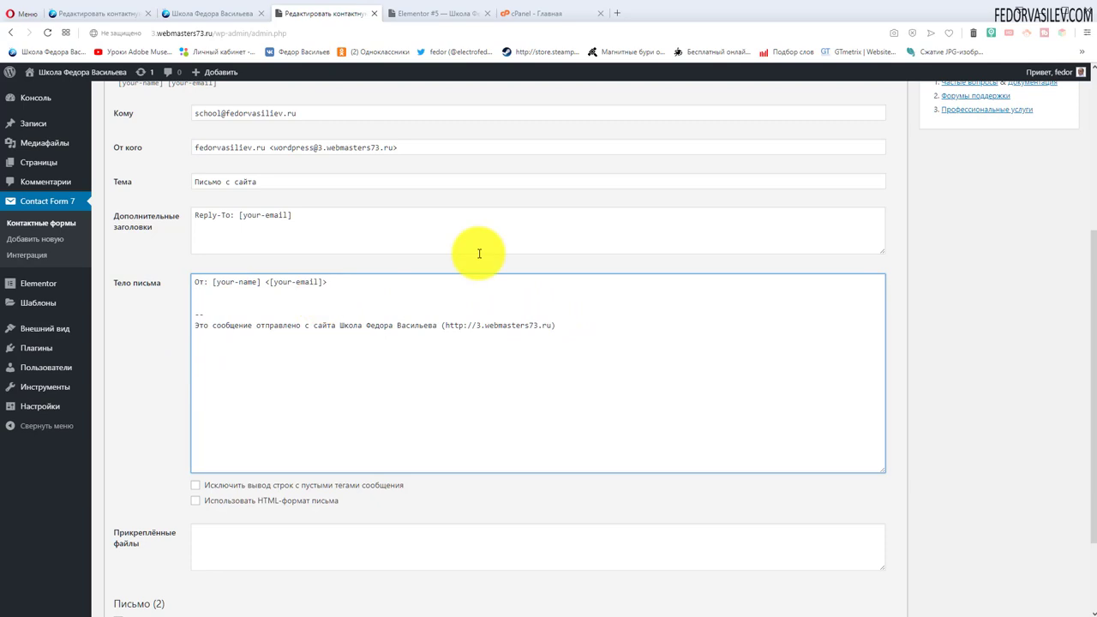
Step: Examine the mail body's closing line and select the site address inside its parentheses
{"action": "left_click_drag", "start_coordinate": [212, 326], "coordinate": [443, 327]}
{"action": "left_click", "coordinate": [443, 329]}
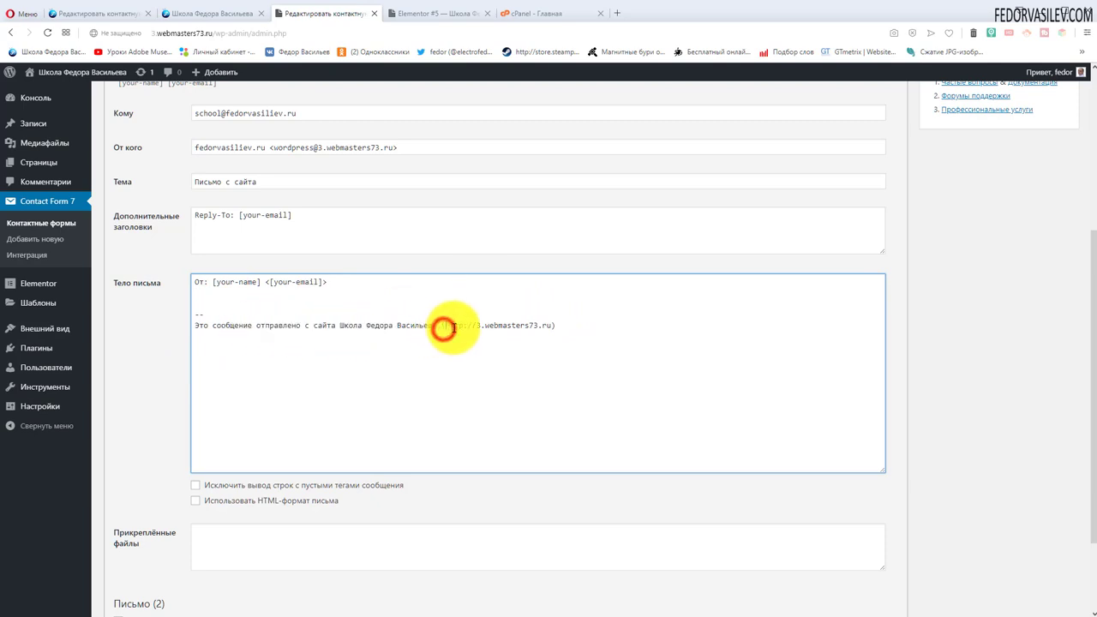
{"action": "left_click_drag", "start_coordinate": [552, 325], "coordinate": [452, 326]}
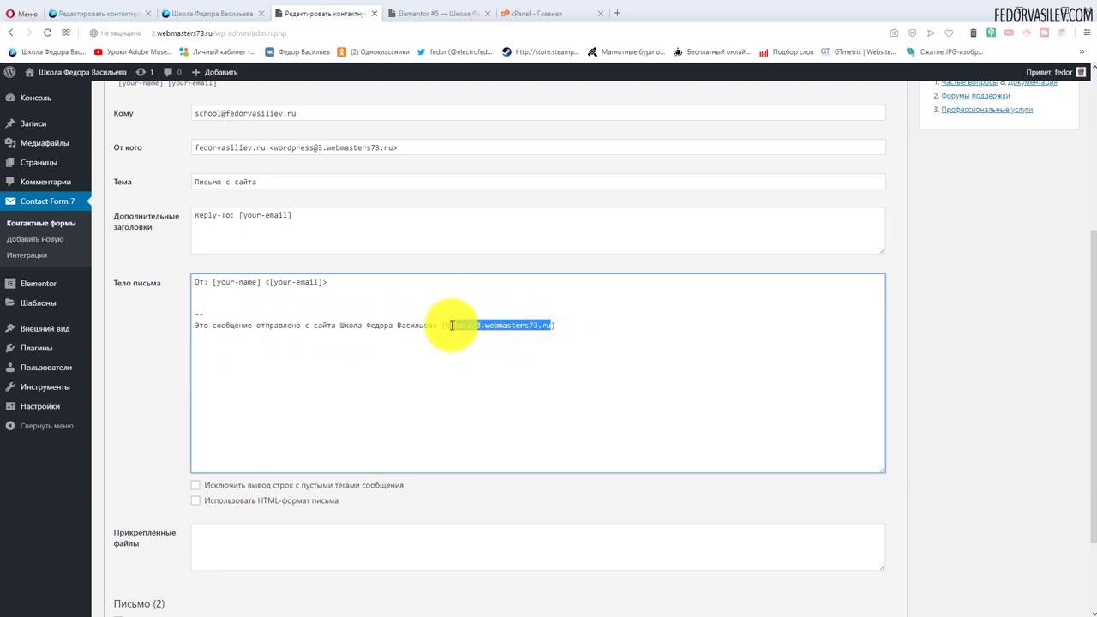
Step: Examine the "От кого" sender line of the mail settings and select the address inside its angle brackets
{"action": "left_click", "coordinate": [600, 325]}
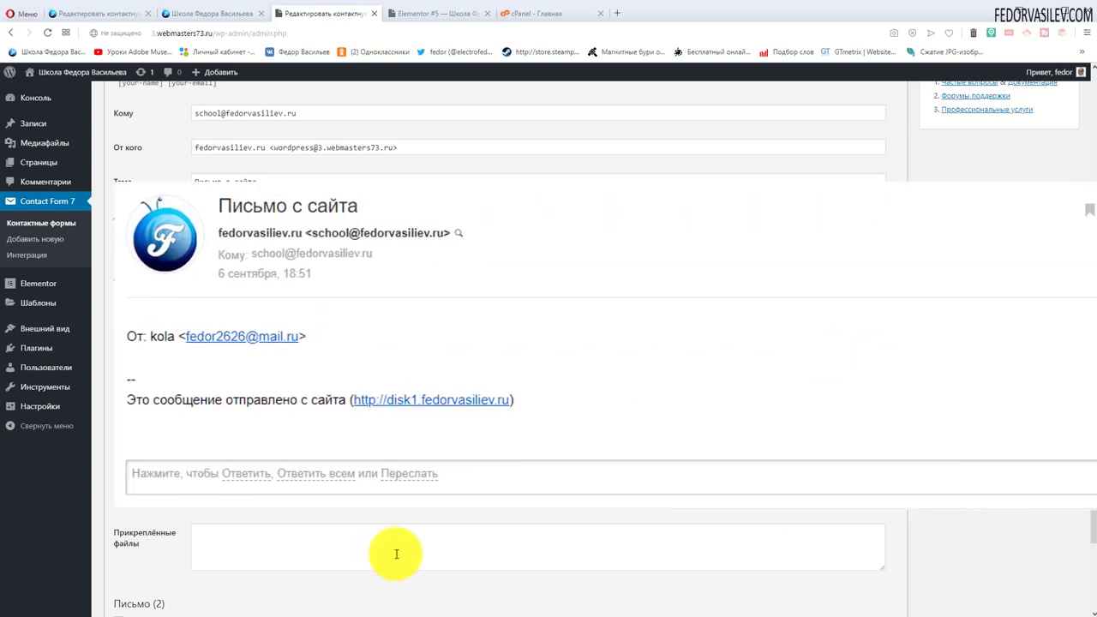
{"action": "scroll", "coordinate": [763, 513], "scroll_direction": "down", "scroll_amount": 2}
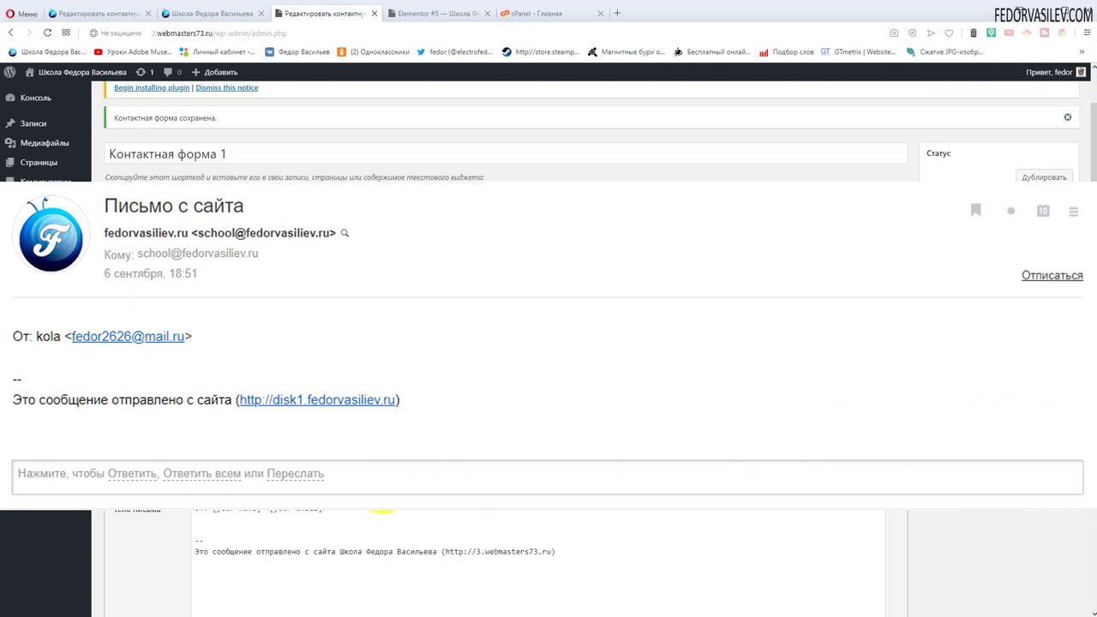
{"action": "left_click_drag", "start_coordinate": [274, 374], "coordinate": [392, 378]}
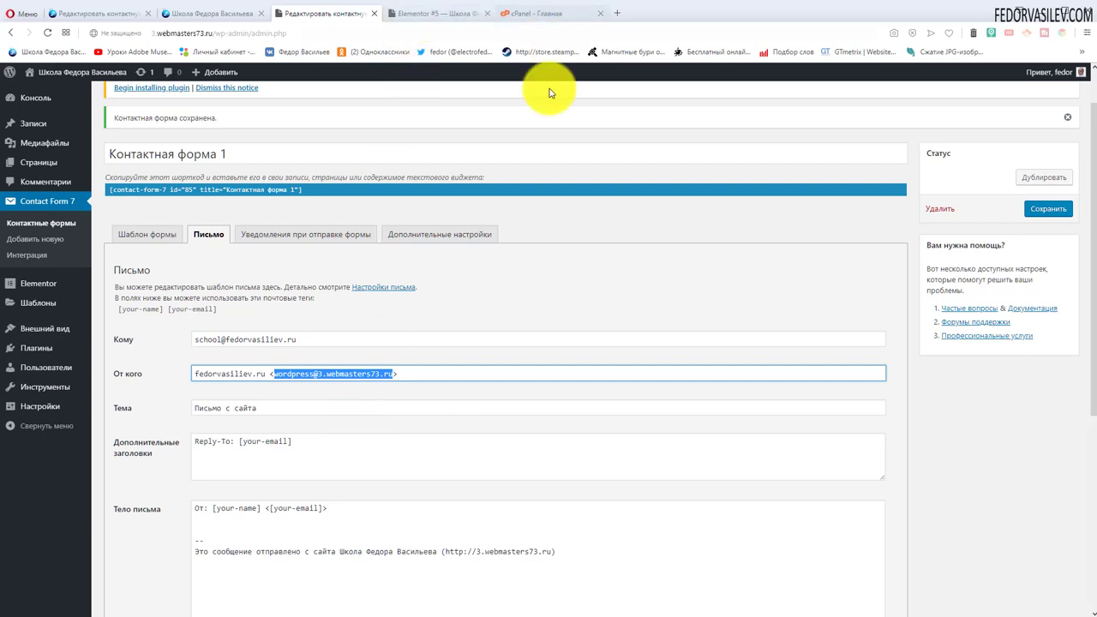
Step: Switch to cPanel, open the list of email accounts and expand the details of the mailbox on the "social" subdomain
{"action": "left_click", "coordinate": [523, 14]}
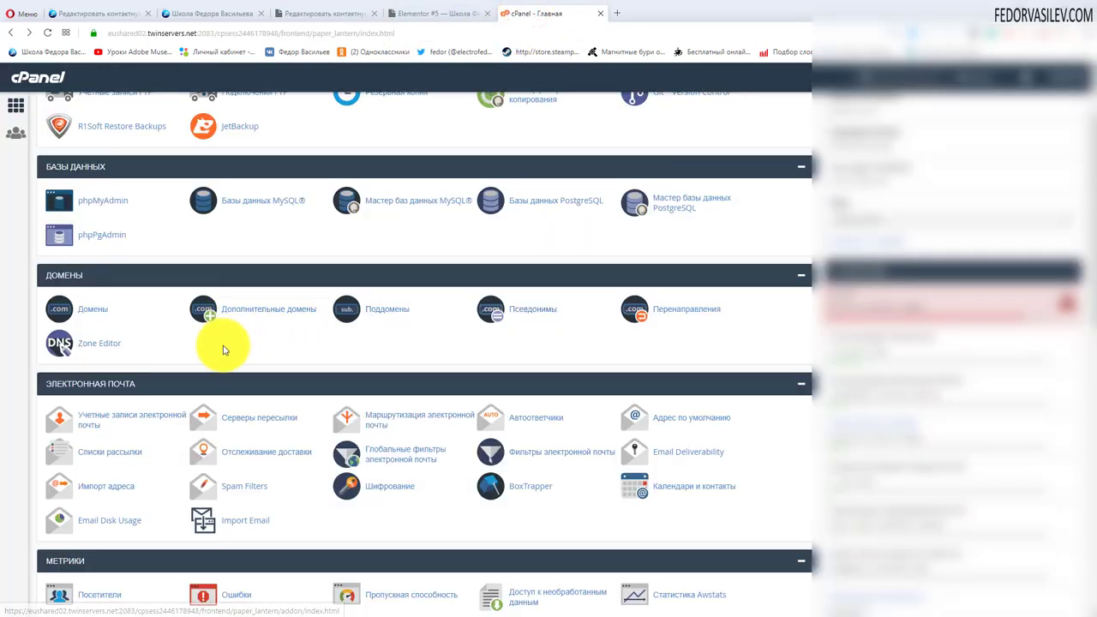
{"action": "scroll", "coordinate": [188, 275], "scroll_direction": "down", "scroll_amount": 2}
{"action": "left_click", "coordinate": [143, 245]}
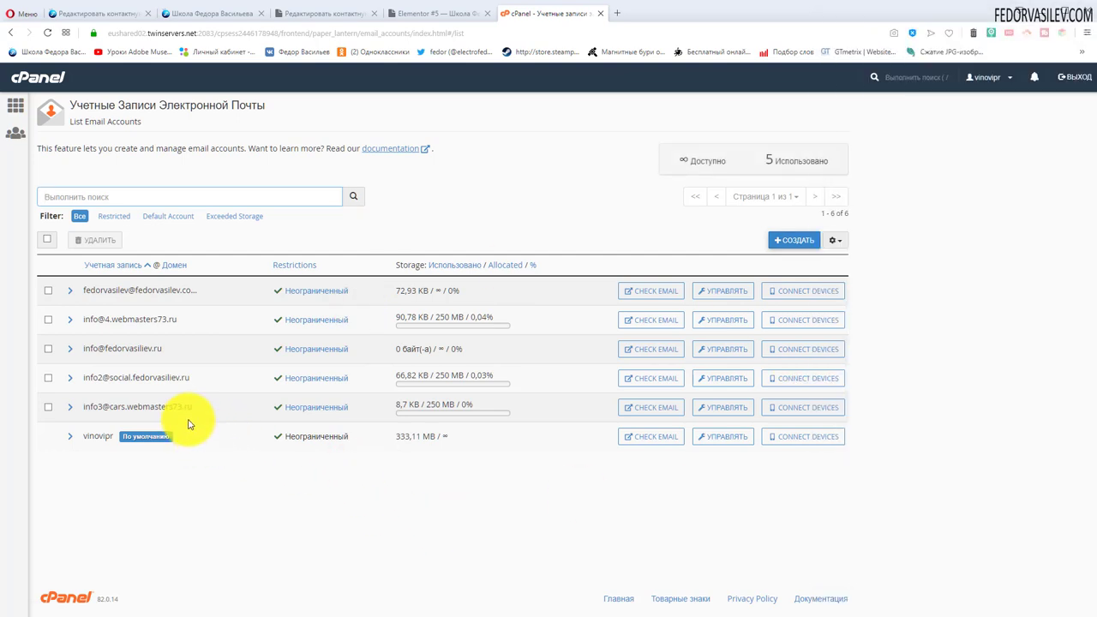
{"action": "left_click_drag", "start_coordinate": [192, 378], "coordinate": [86, 378]}
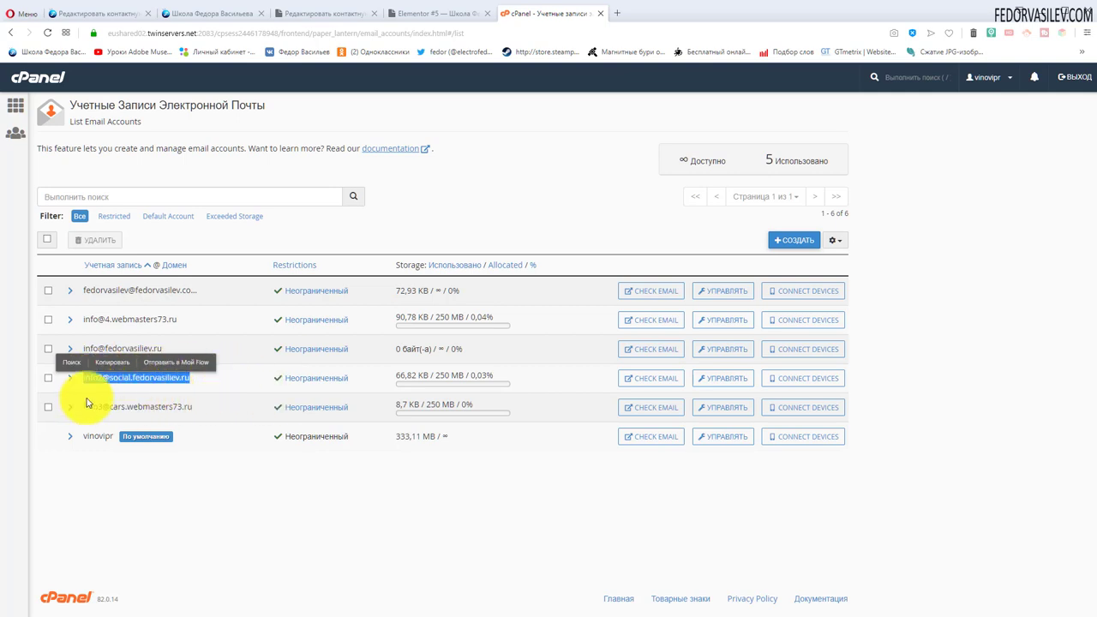
{"action": "left_click", "coordinate": [70, 379]}
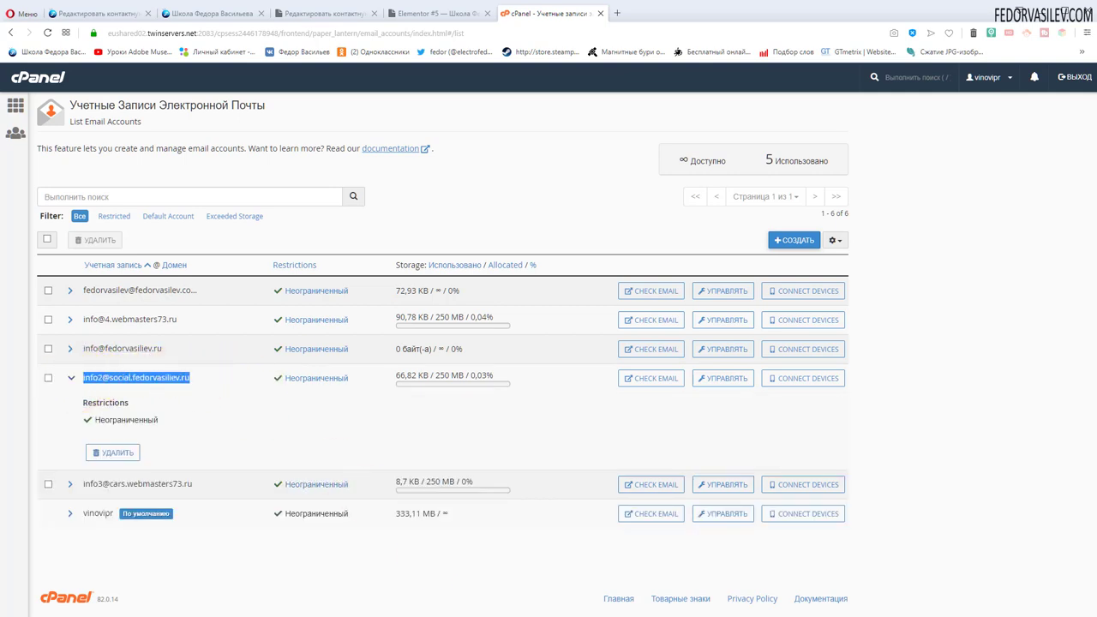
Step: Return to the contact form's mail settings, recheck the sender address in "От кого" and save the form
{"action": "key", "text": "ctrl+Tab"}
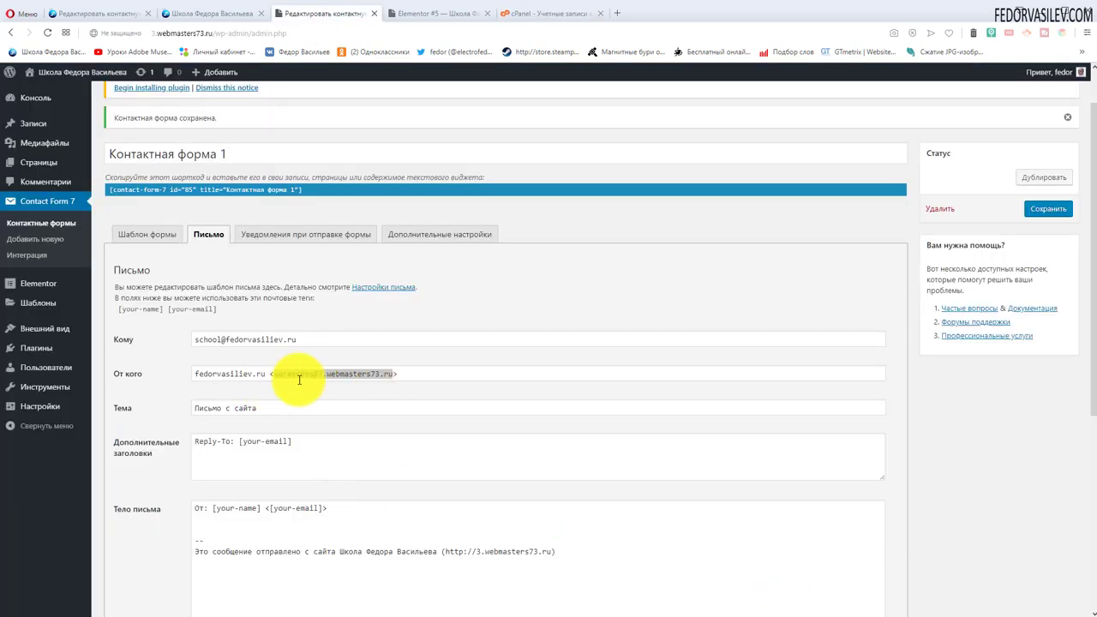
{"action": "left_click", "coordinate": [352, 375]}
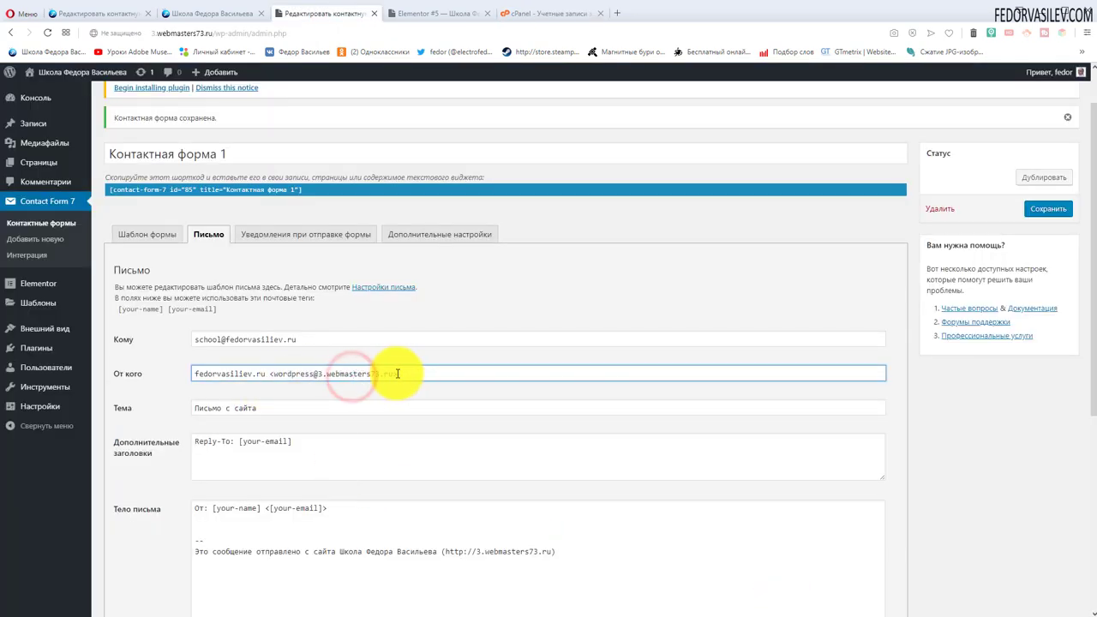
{"action": "left_click_drag", "start_coordinate": [392, 374], "coordinate": [274, 375]}
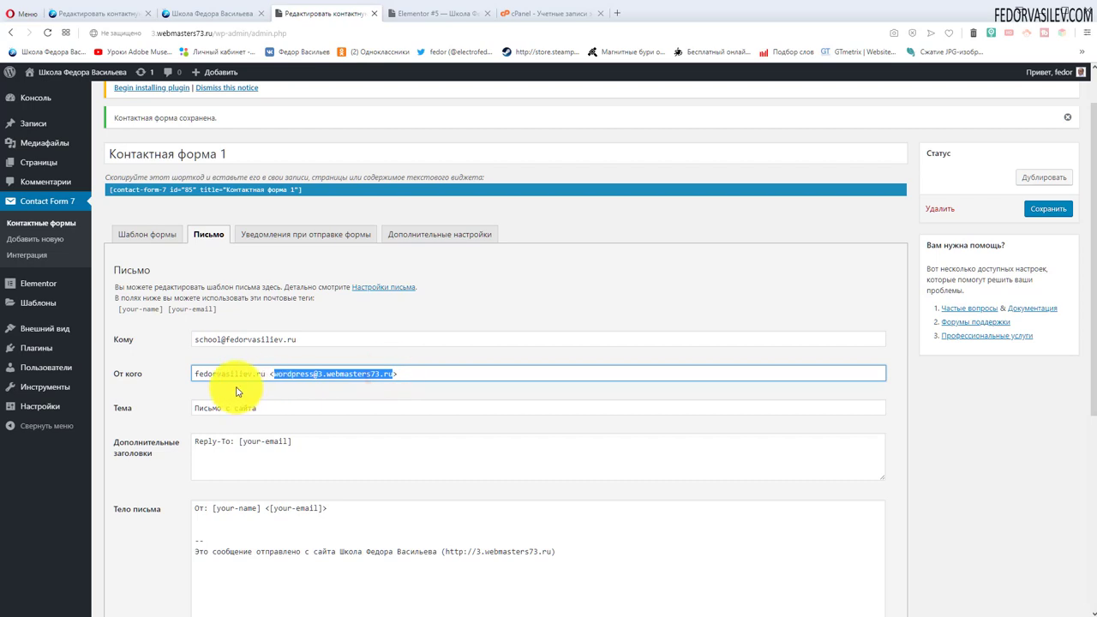
{"action": "scroll", "coordinate": [480, 549], "scroll_direction": "down", "scroll_amount": 5}
{"action": "left_click", "coordinate": [129, 560]}
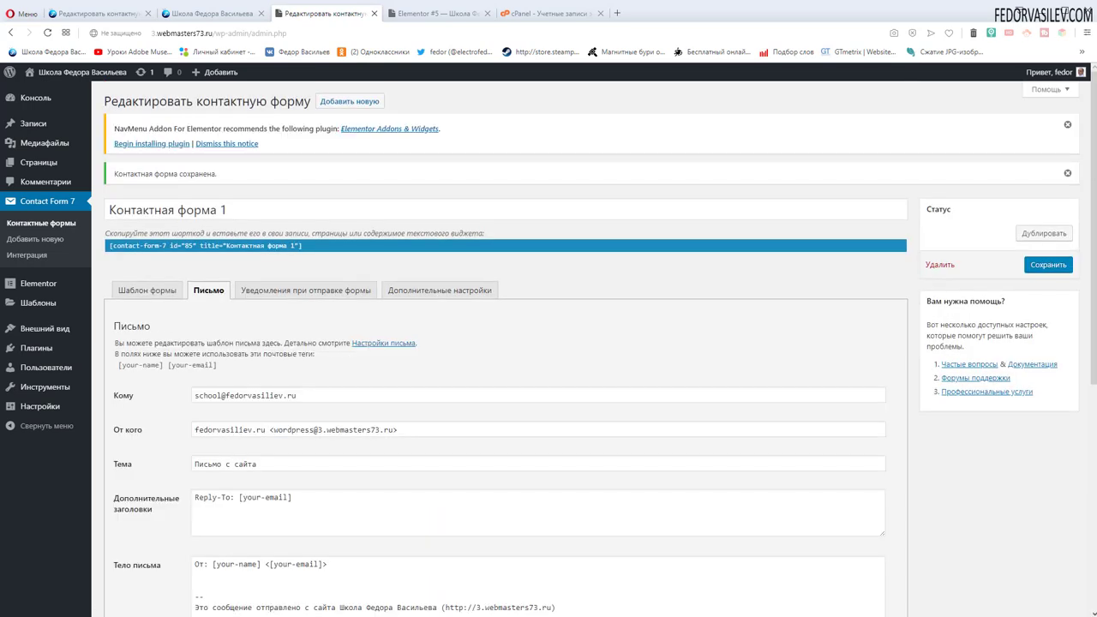
Step: Open the form's "Уведомления при отправке формы" settings and look through all the notification texts
{"action": "left_click", "coordinate": [308, 288]}
{"action": "scroll", "coordinate": [308, 272], "scroll_direction": "down", "scroll_amount": 1}
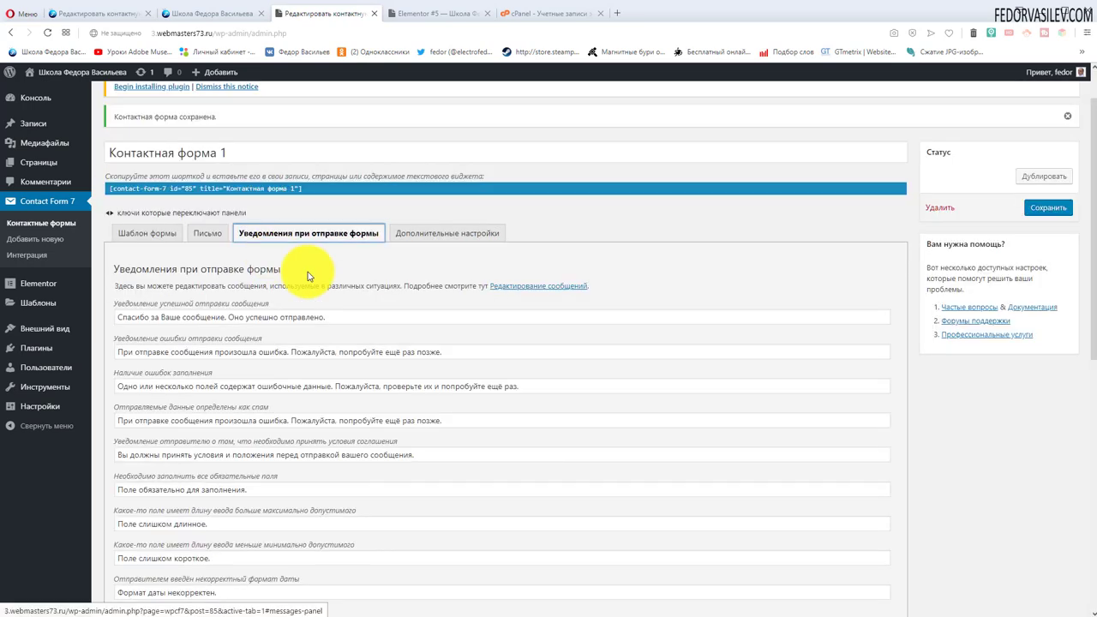
{"action": "scroll", "coordinate": [494, 283], "scroll_direction": "down", "scroll_amount": 2}
{"action": "scroll", "coordinate": [314, 289], "scroll_direction": "down", "scroll_amount": 2}
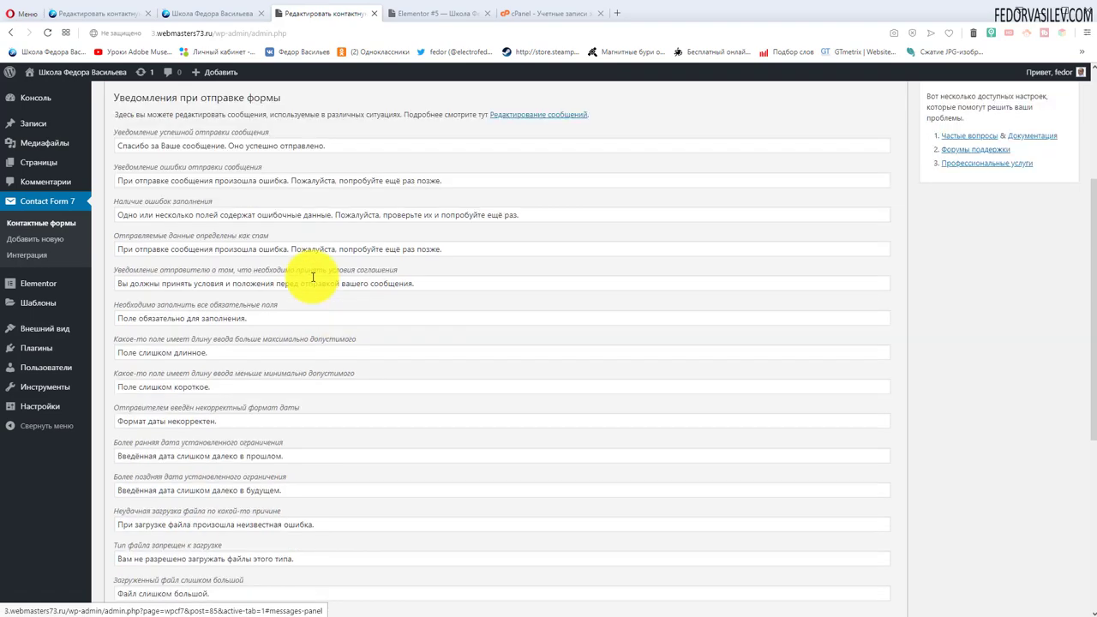
{"action": "scroll", "coordinate": [313, 283], "scroll_direction": "down", "scroll_amount": 2}
{"action": "scroll", "coordinate": [312, 277], "scroll_direction": "down", "scroll_amount": 1}
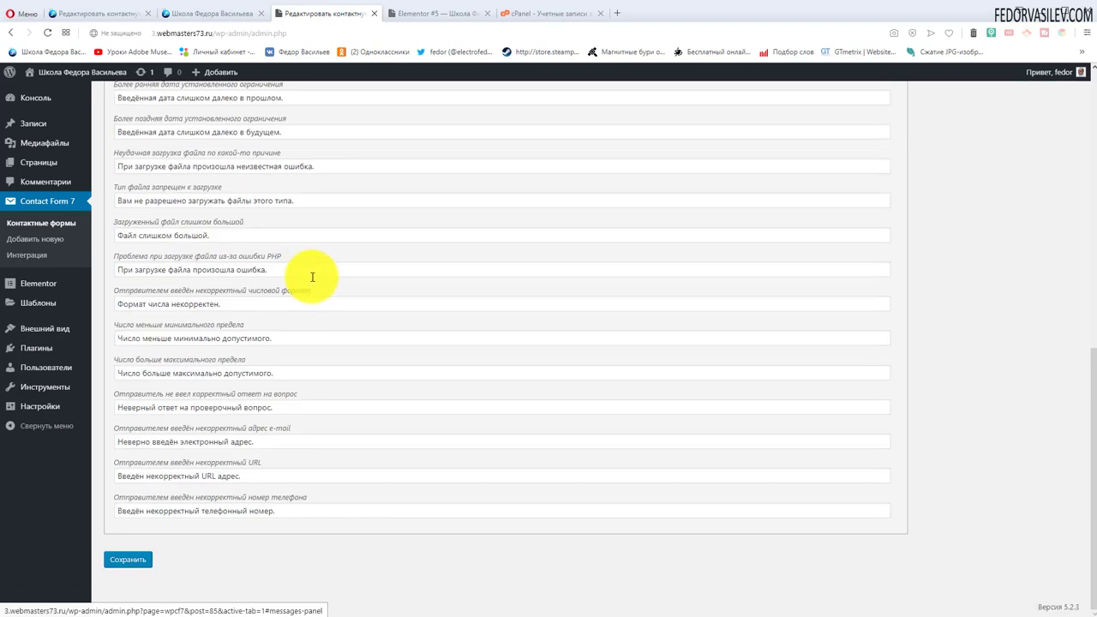
{"action": "scroll", "coordinate": [368, 318], "scroll_direction": "up", "scroll_amount": 6}
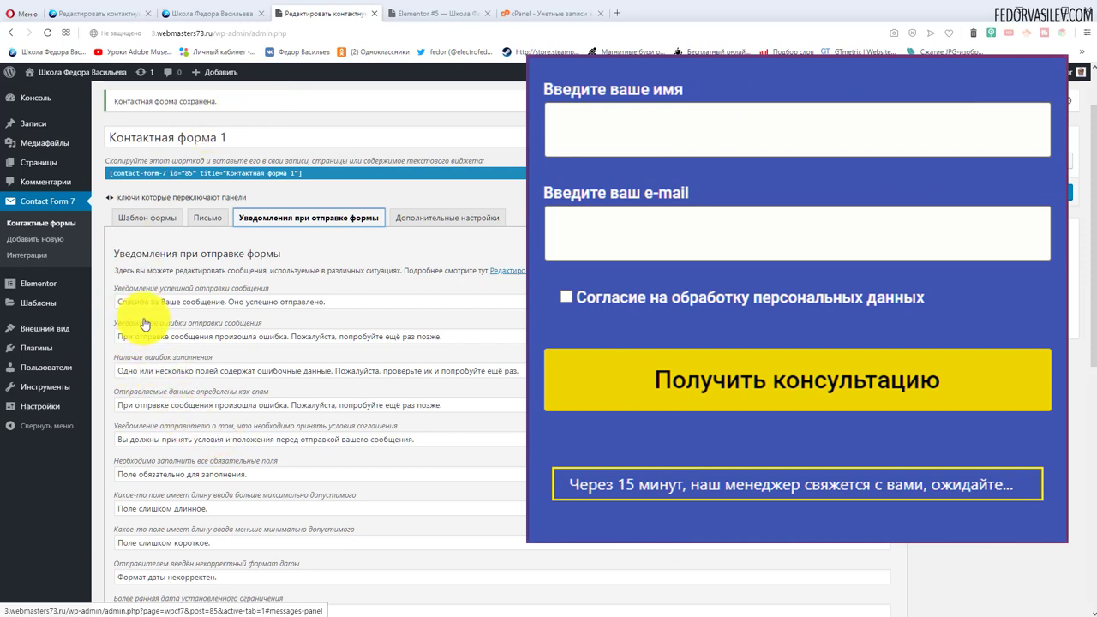
Step: Replace the successful-sending notification with "Через 15 минут, наш менеджер свяжется с вами, ожидайте..."
{"action": "left_click_drag", "start_coordinate": [349, 301], "coordinate": [99, 296]}
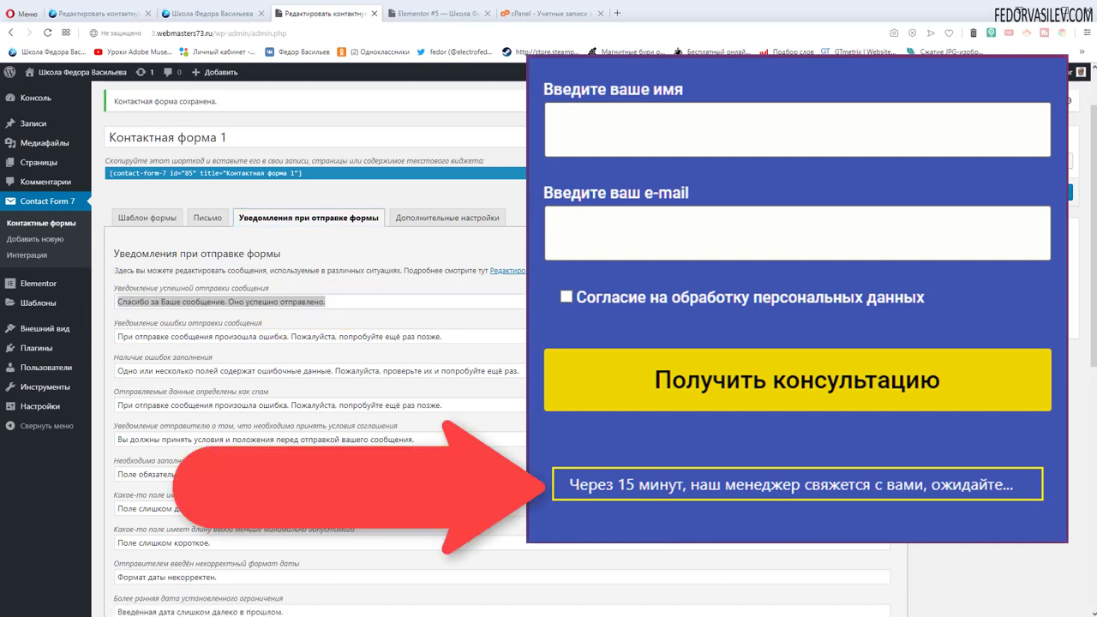
{"action": "left_click_drag", "start_coordinate": [340, 302], "coordinate": [111, 300]}
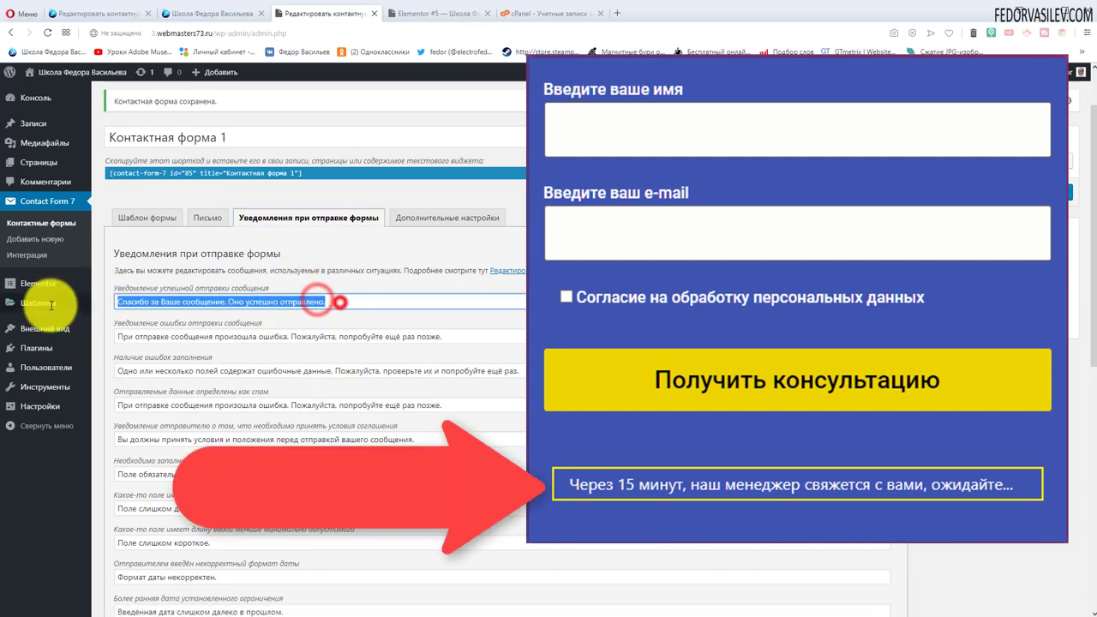
{"action": "mouse_move", "coordinate": [51, 305]}
{"action": "type", "text": "Через 15 минут, наш менеджер свяжется с вами, ожидайте..."}
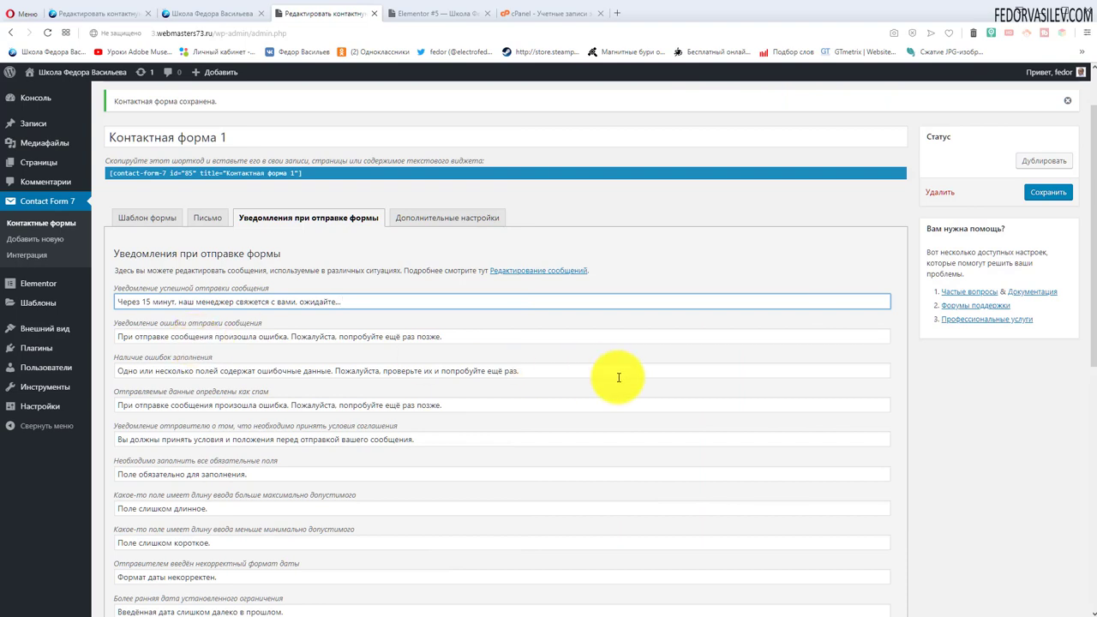
Step: Review the remaining notification texts, from the sending error to the invalid phone number, and switch to the sample landing page
{"action": "left_click_drag", "start_coordinate": [370, 337], "coordinate": [520, 332]}
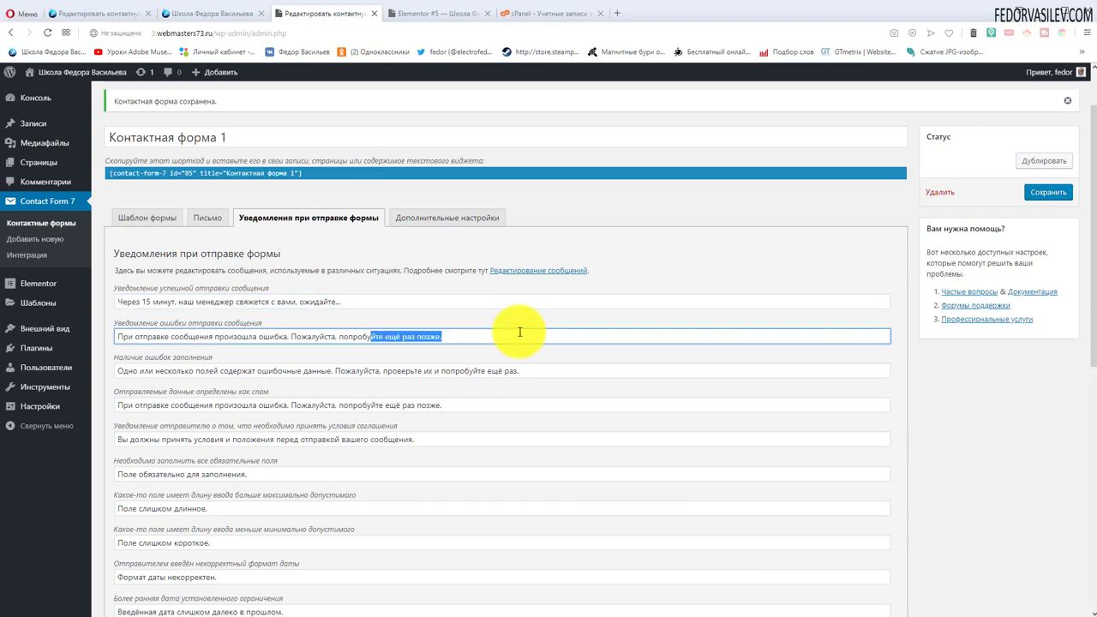
{"action": "scroll", "coordinate": [520, 332], "scroll_direction": "down", "scroll_amount": 1}
{"action": "scroll", "coordinate": [248, 299], "scroll_direction": "down", "scroll_amount": 1}
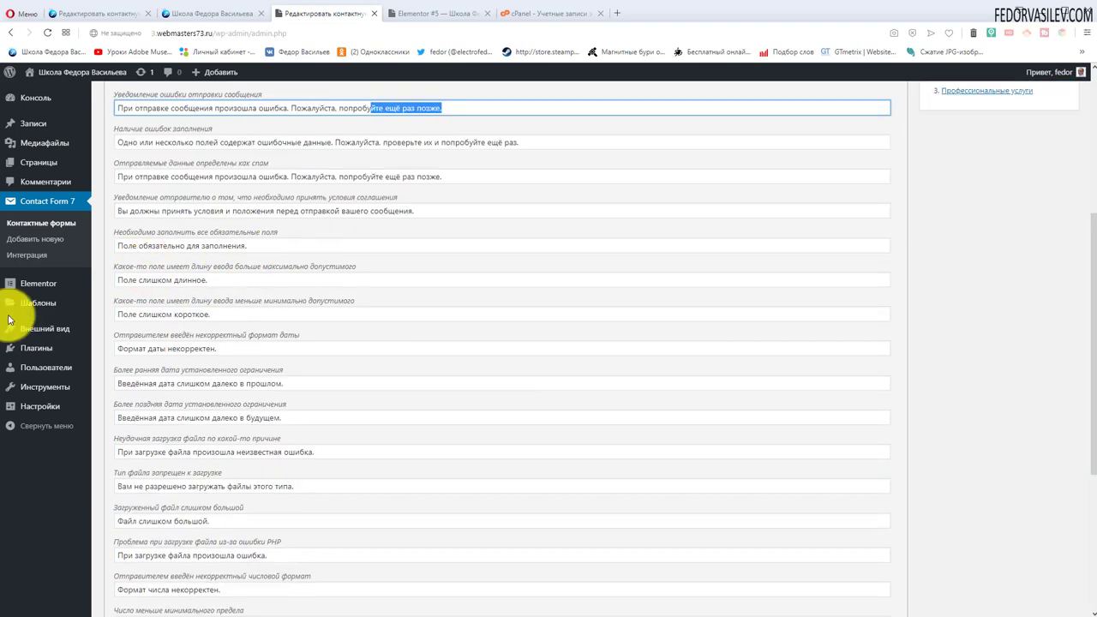
{"action": "scroll", "coordinate": [177, 300], "scroll_direction": "down", "scroll_amount": 3}
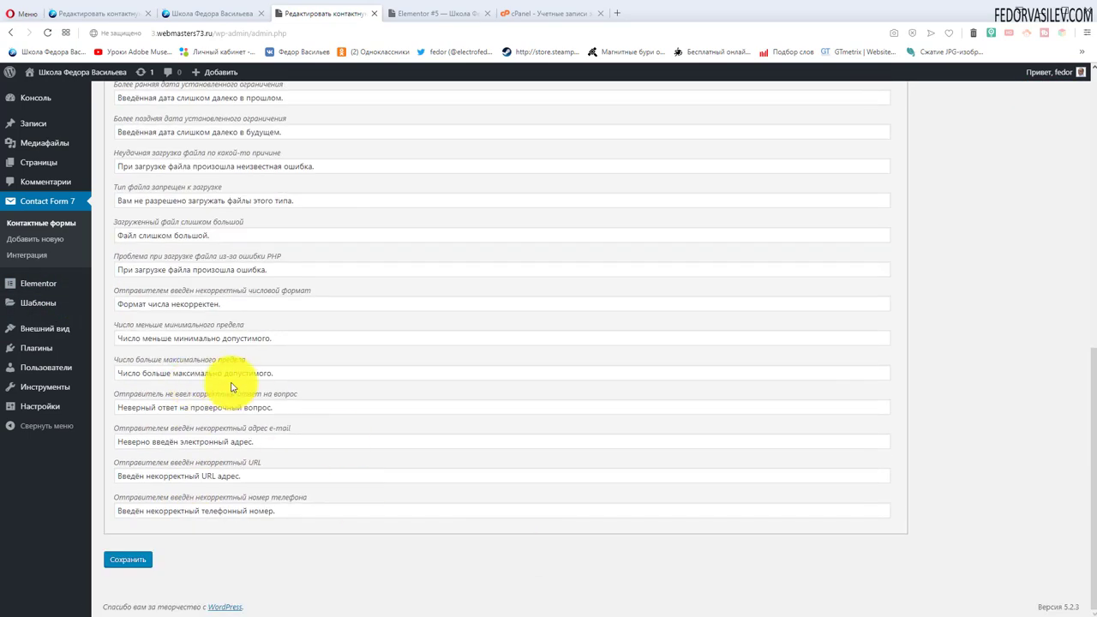
{"action": "scroll", "coordinate": [230, 385], "scroll_direction": "up", "scroll_amount": 10}
{"action": "scroll", "coordinate": [504, 401], "scroll_direction": "up", "scroll_amount": 3}
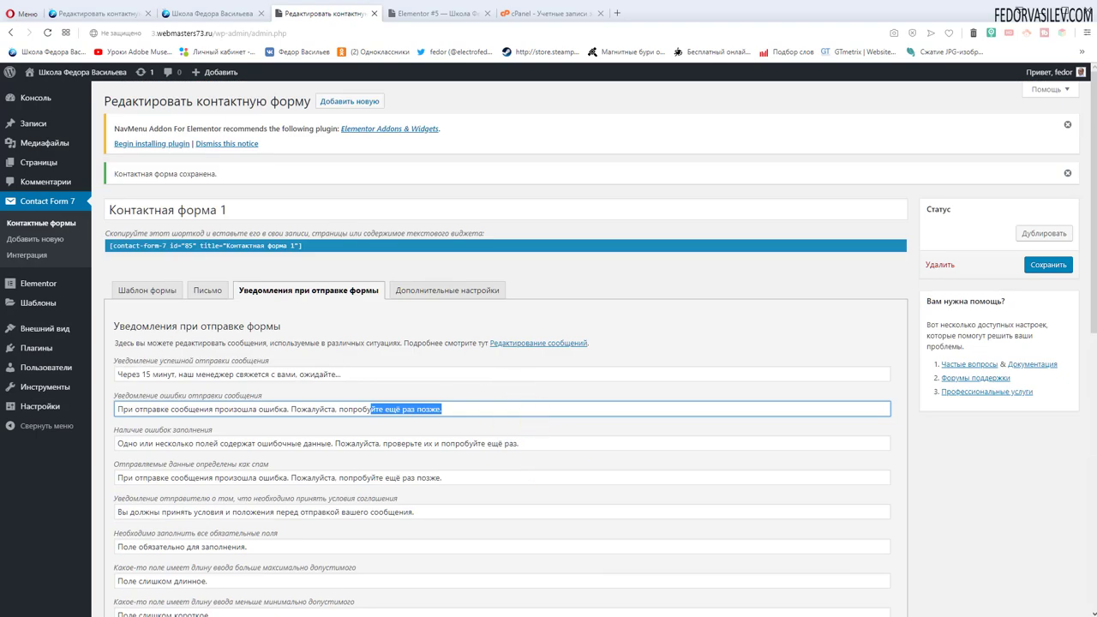
{"action": "key", "text": "ctrl+shift+Tab"}
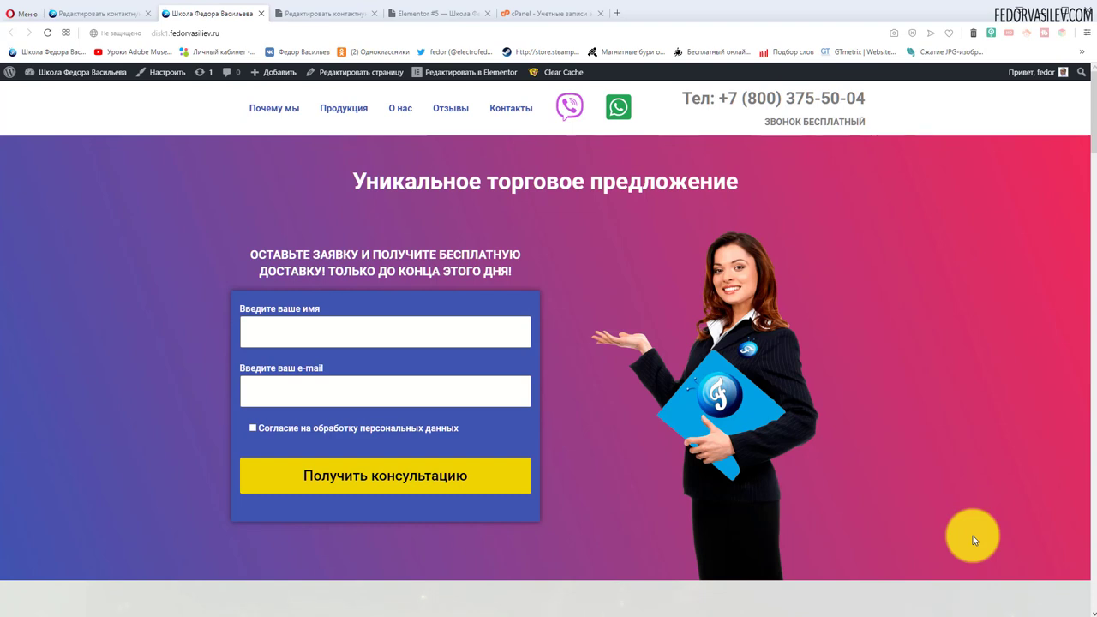